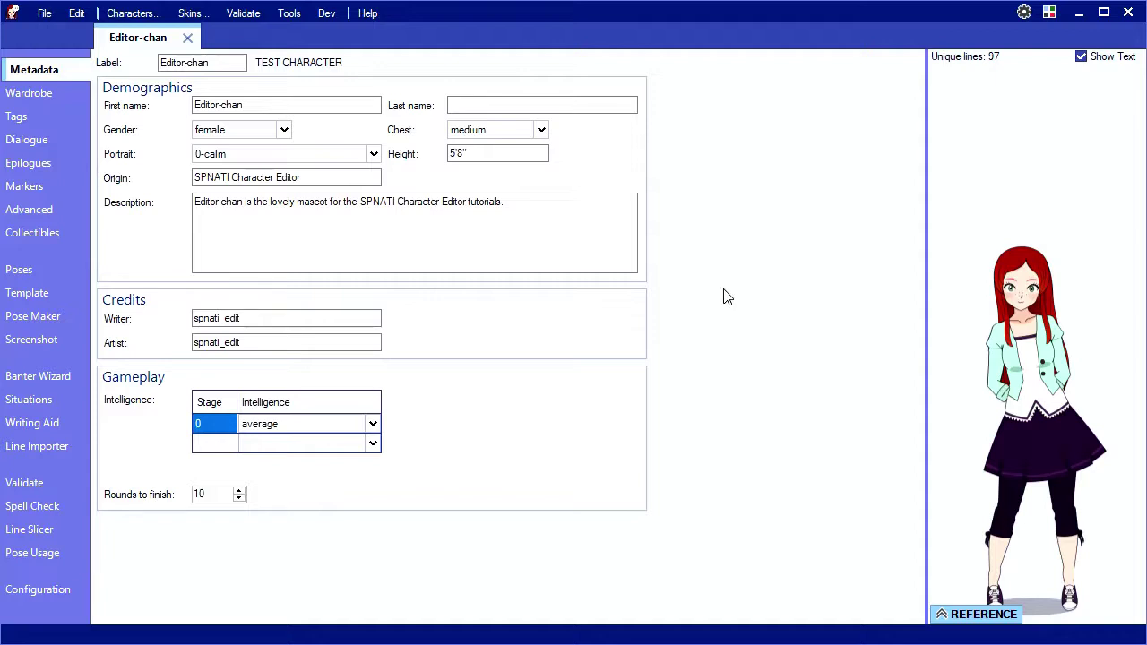
Step: Create a new skin named editor_swim and assign it to the Editor-chan character
left_click(191, 14)
type("editor_swim")
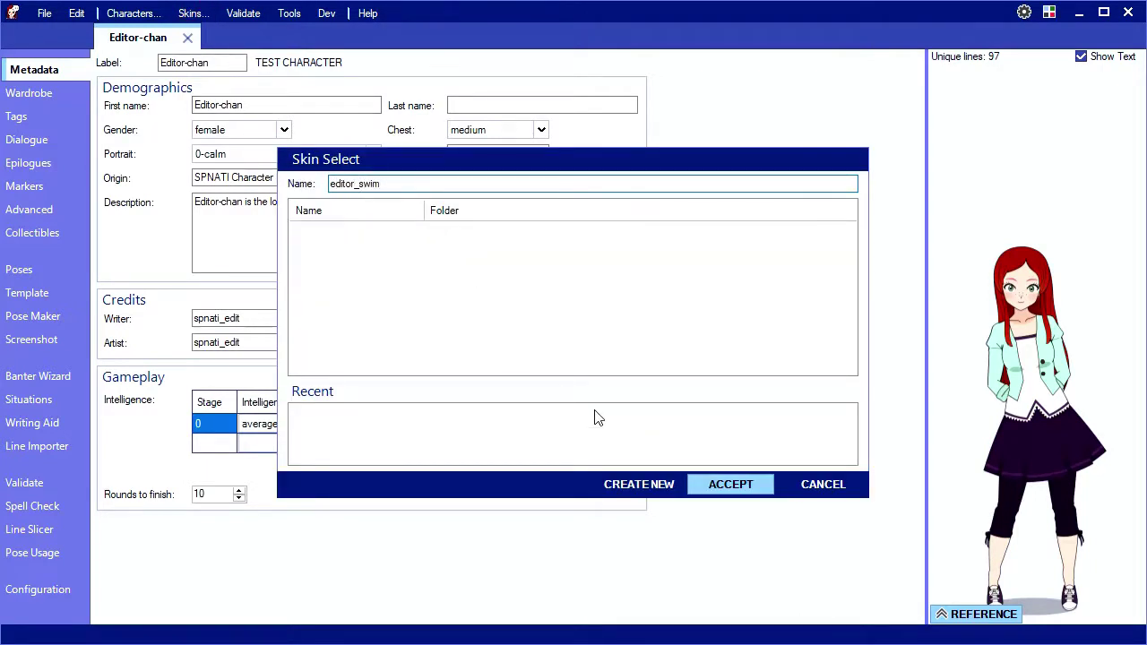
left_click(637, 484)
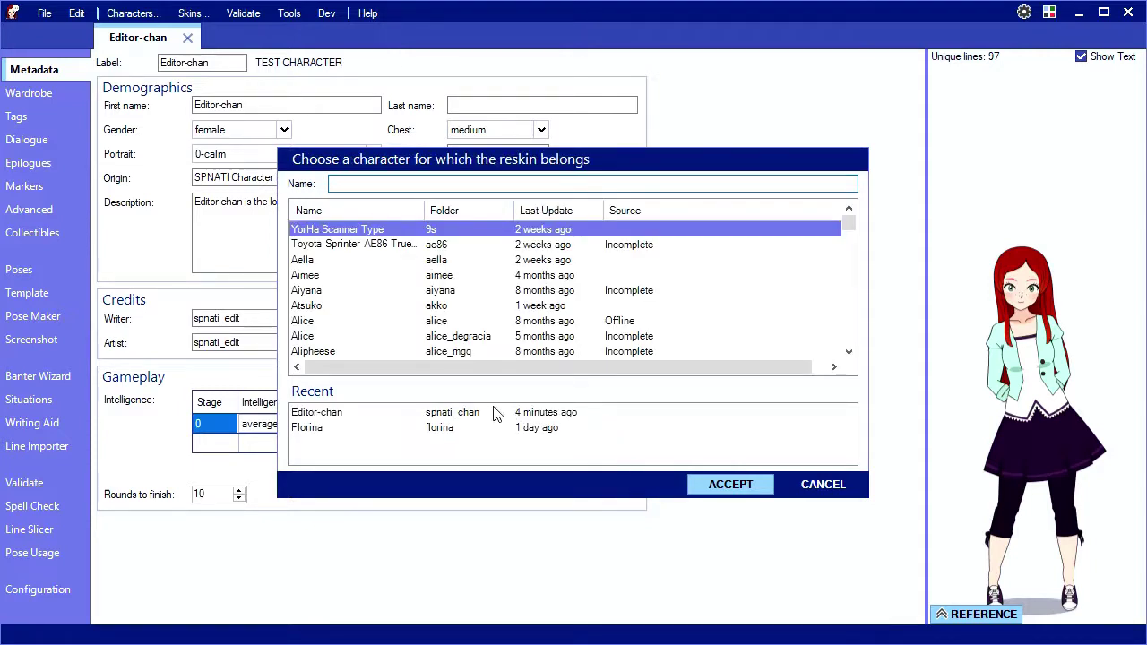
left_click(331, 419)
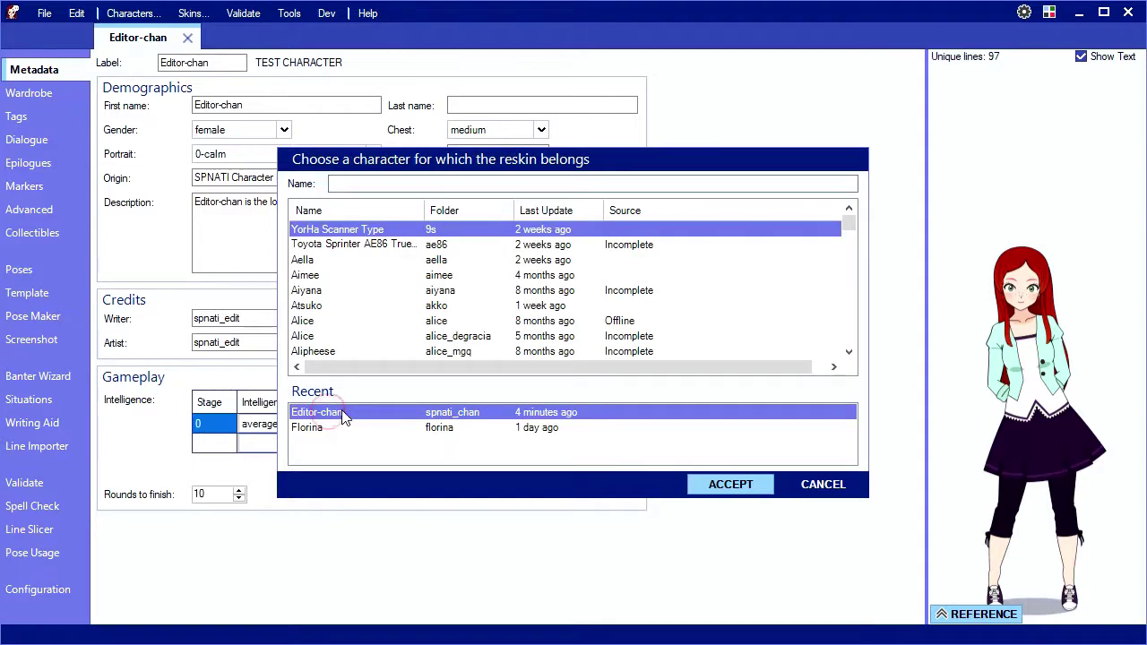
double_click(345, 419)
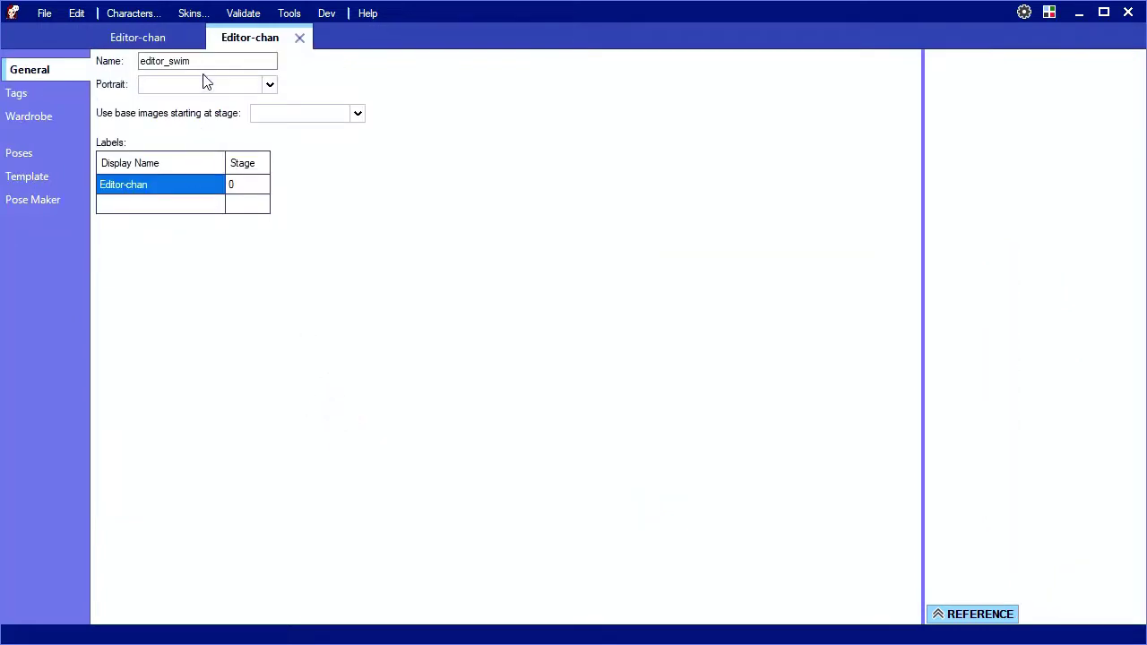
Step: Rename the skin to Summertime Edit and make it use base images starting at the Naked stage
left_click_drag(205, 61, 139, 67)
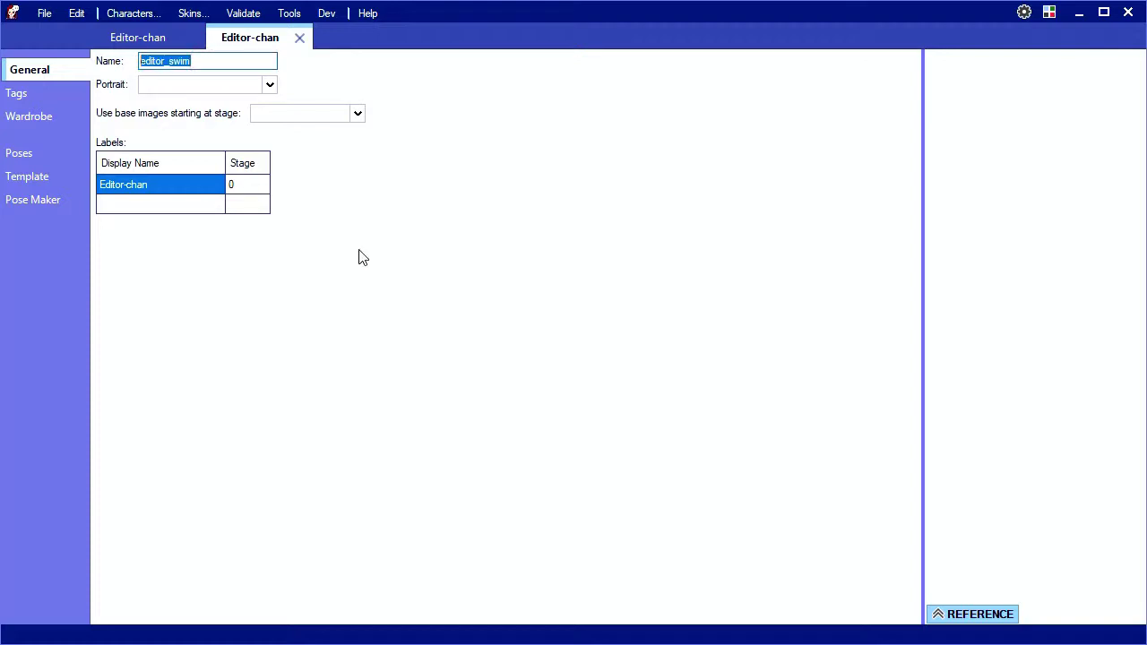
type("Summertime Edit")
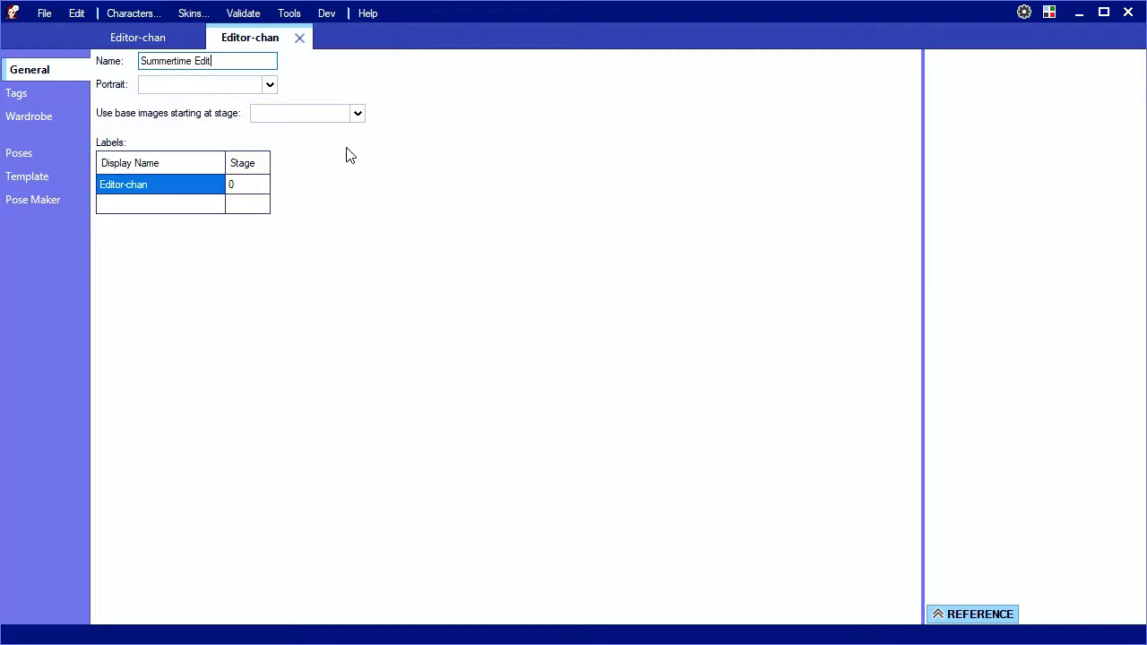
left_click(357, 113)
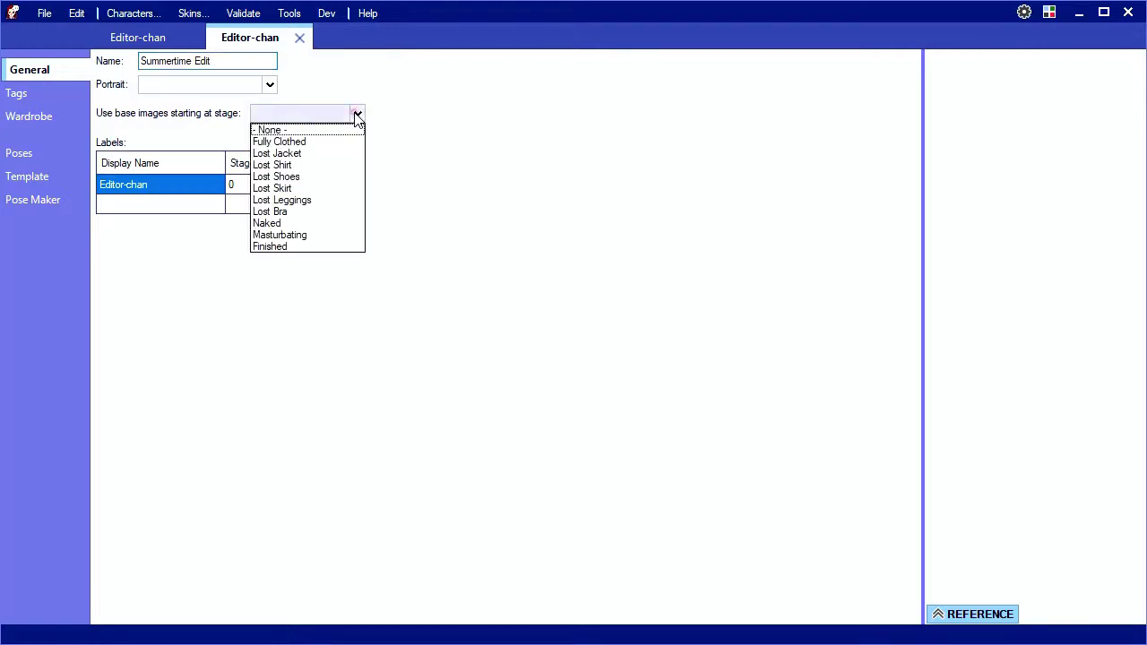
left_click(285, 224)
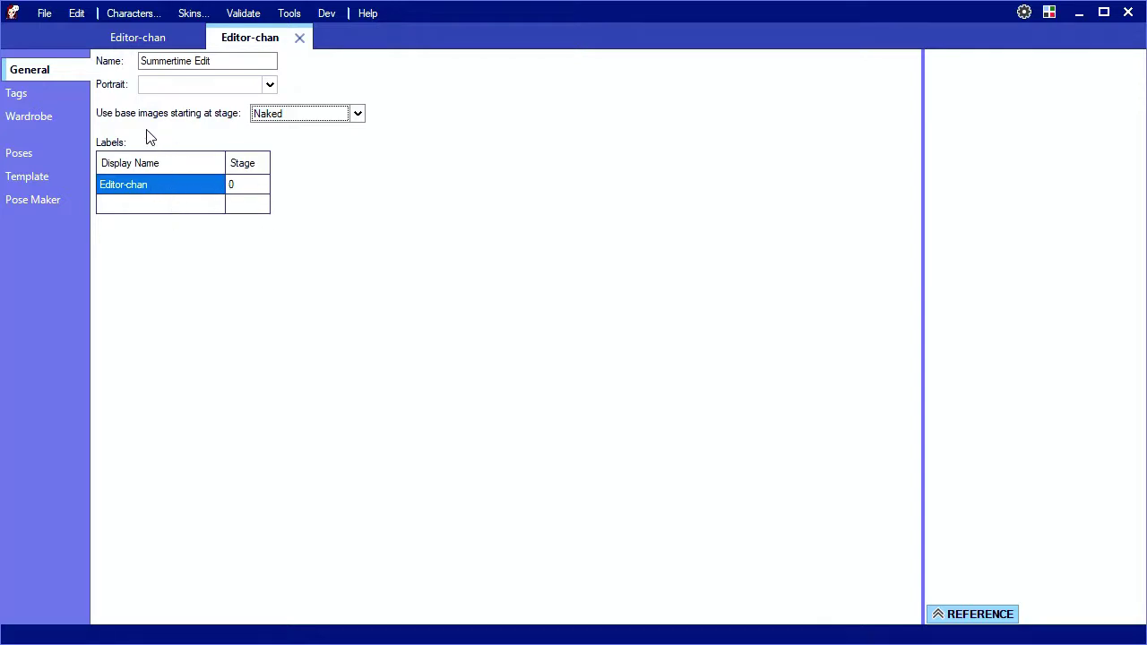
Step: Add the sunglasses tag to the tags applied when the skin is in use
left_click(46, 91)
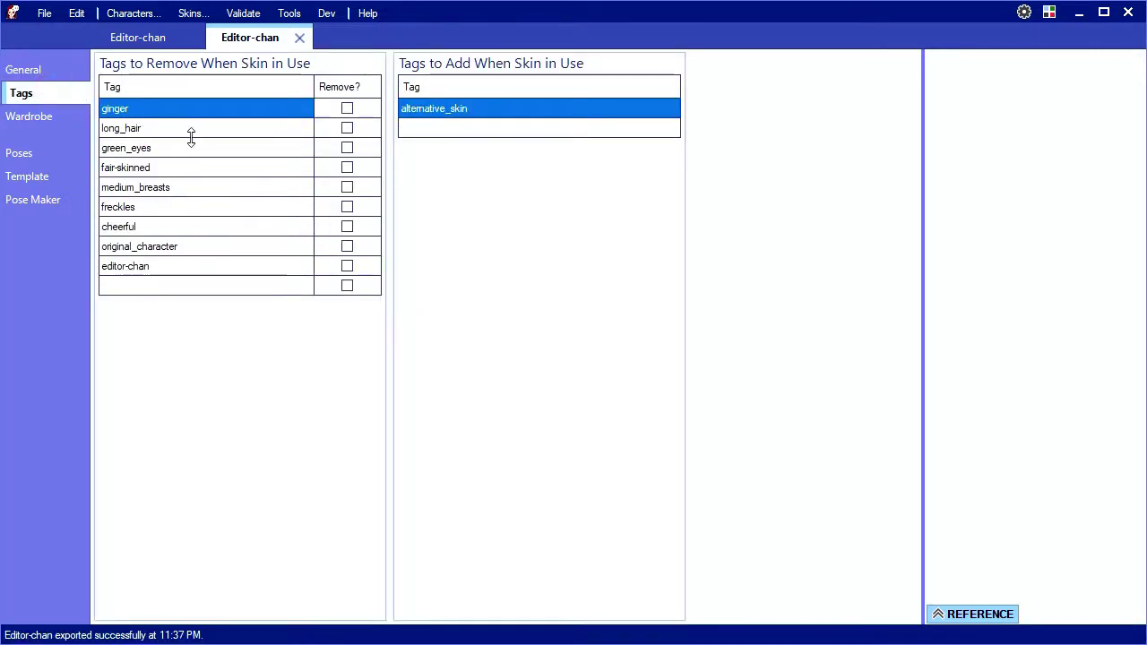
left_click(347, 109)
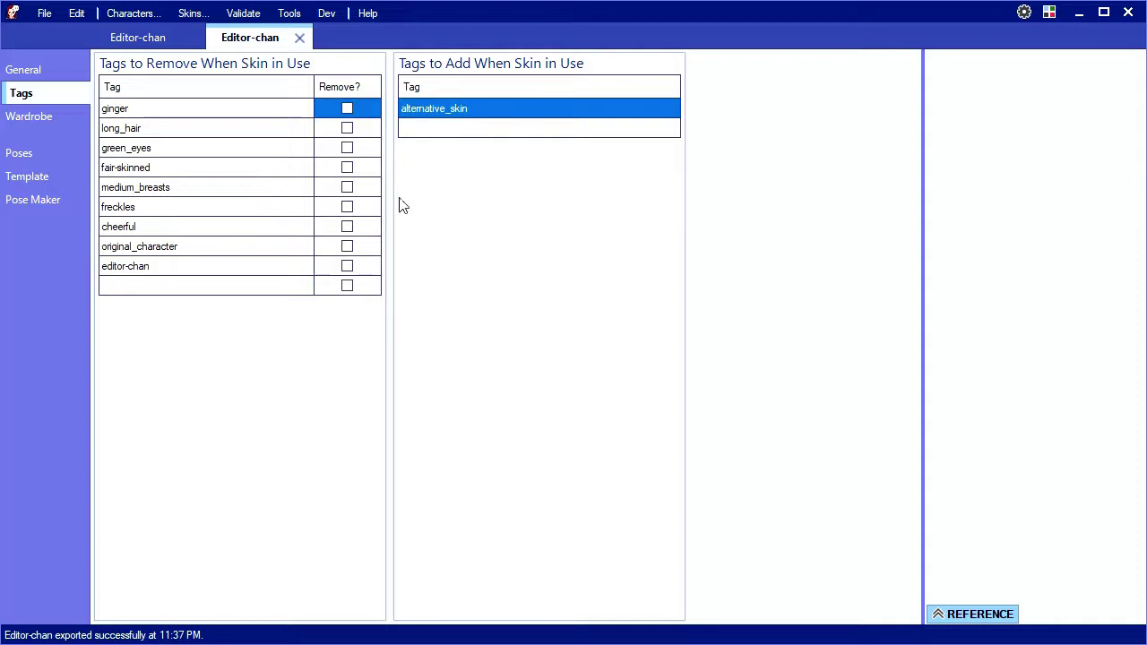
left_click(486, 129)
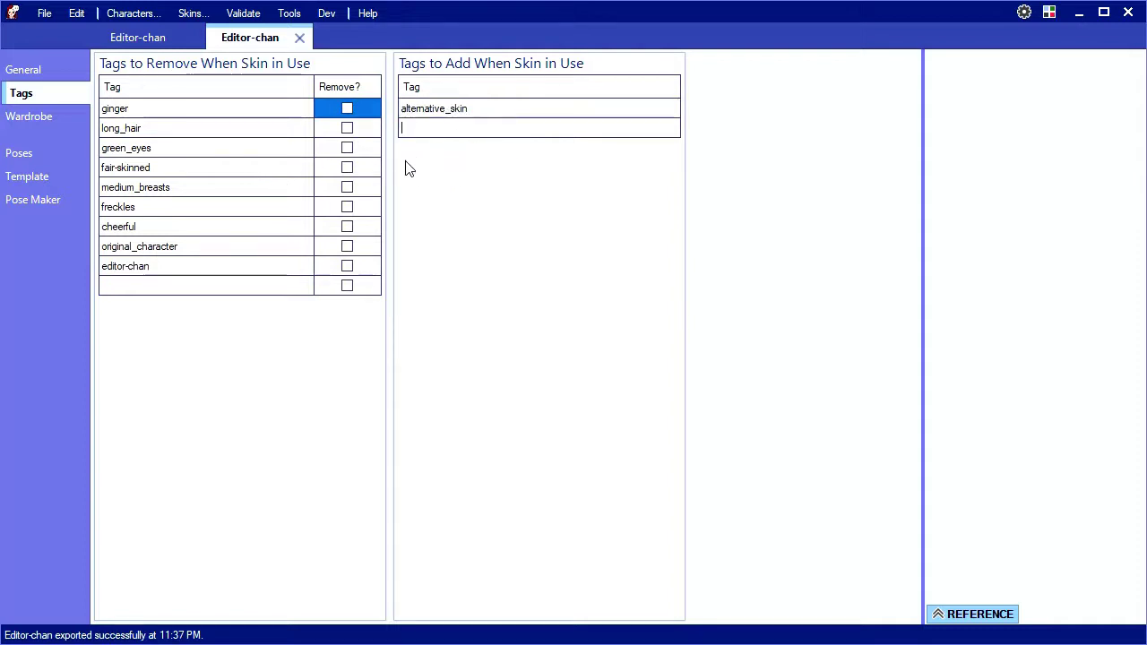
type("sung")
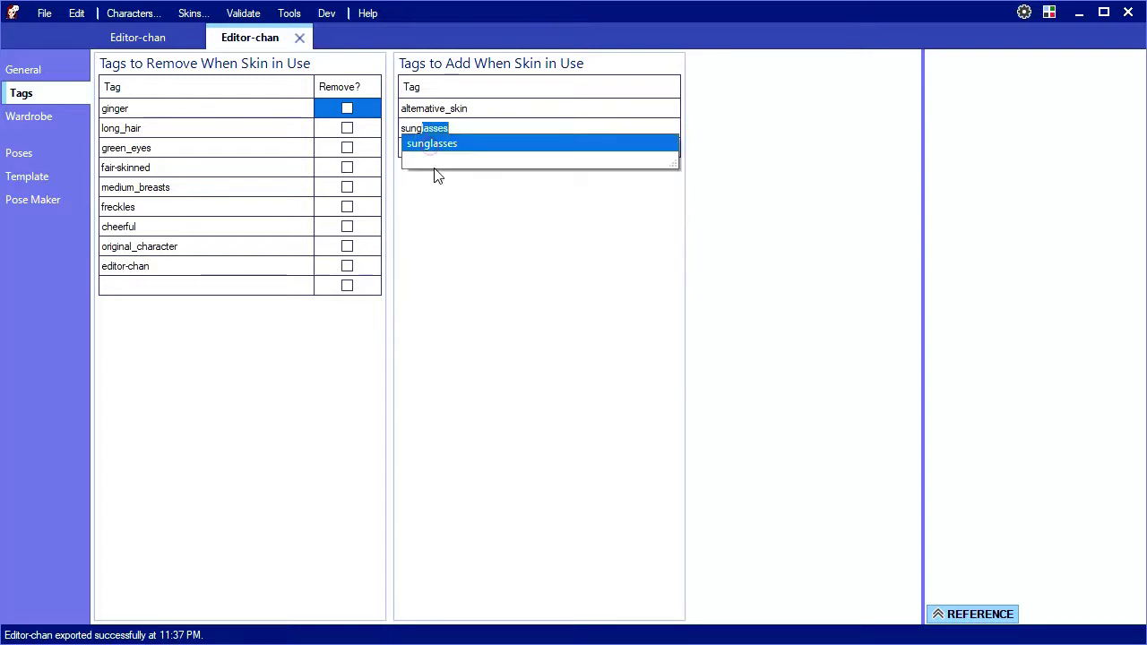
key("Return")
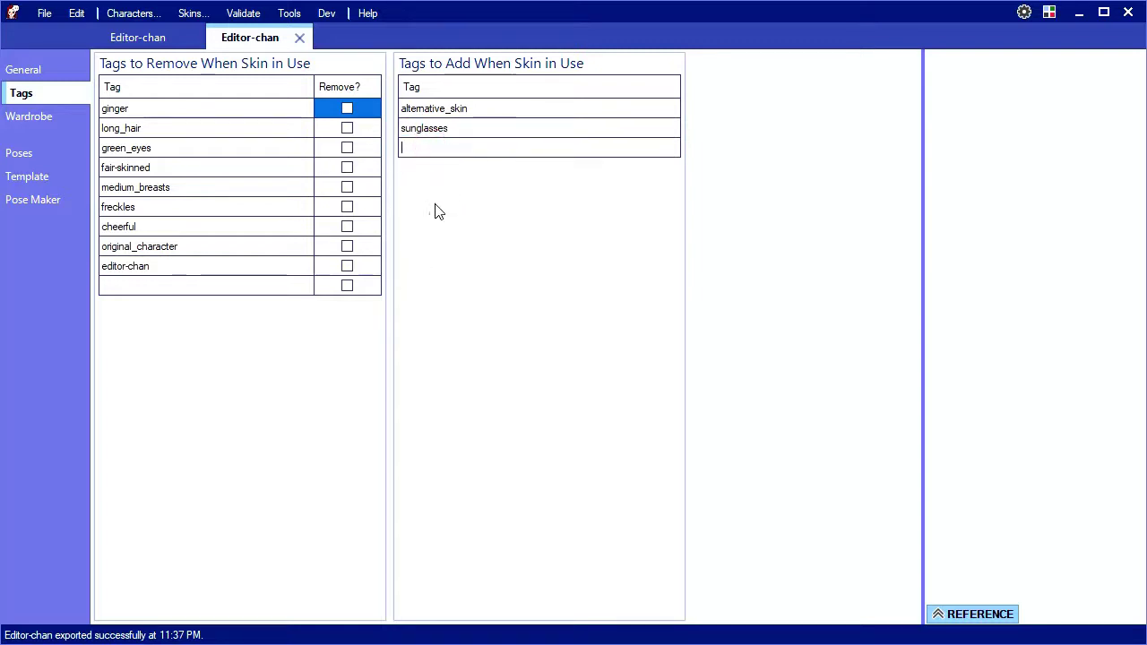
Step: Name the empty first stage 0 pose calm and paste the swimsuit outfit's image code into it
left_click(46, 116)
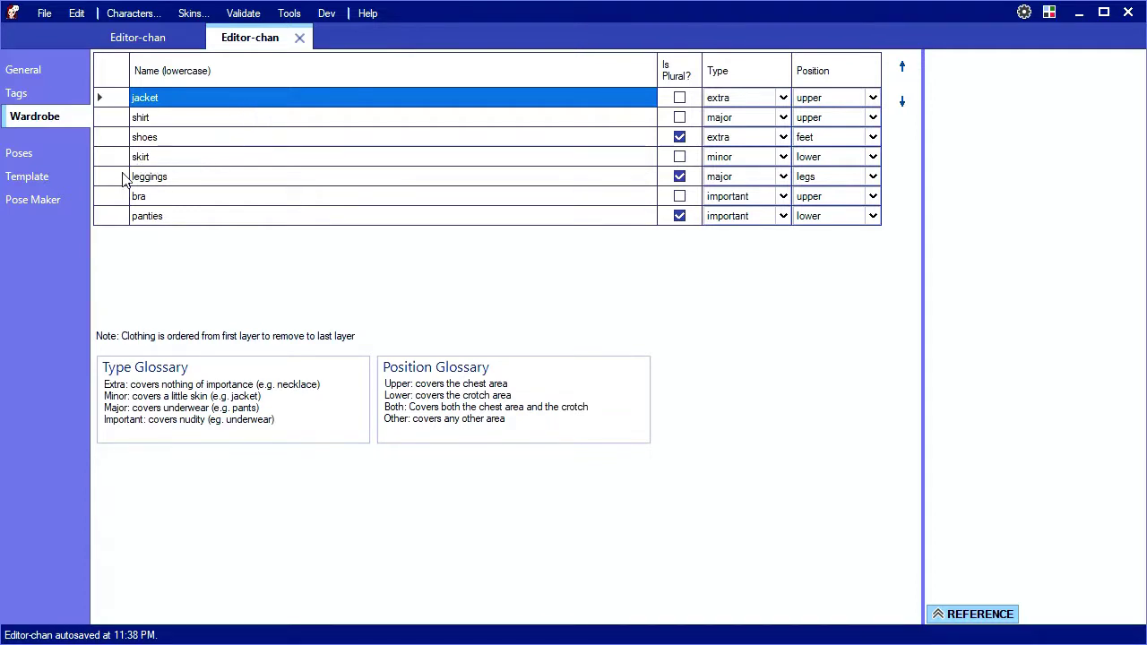
left_click(20, 157)
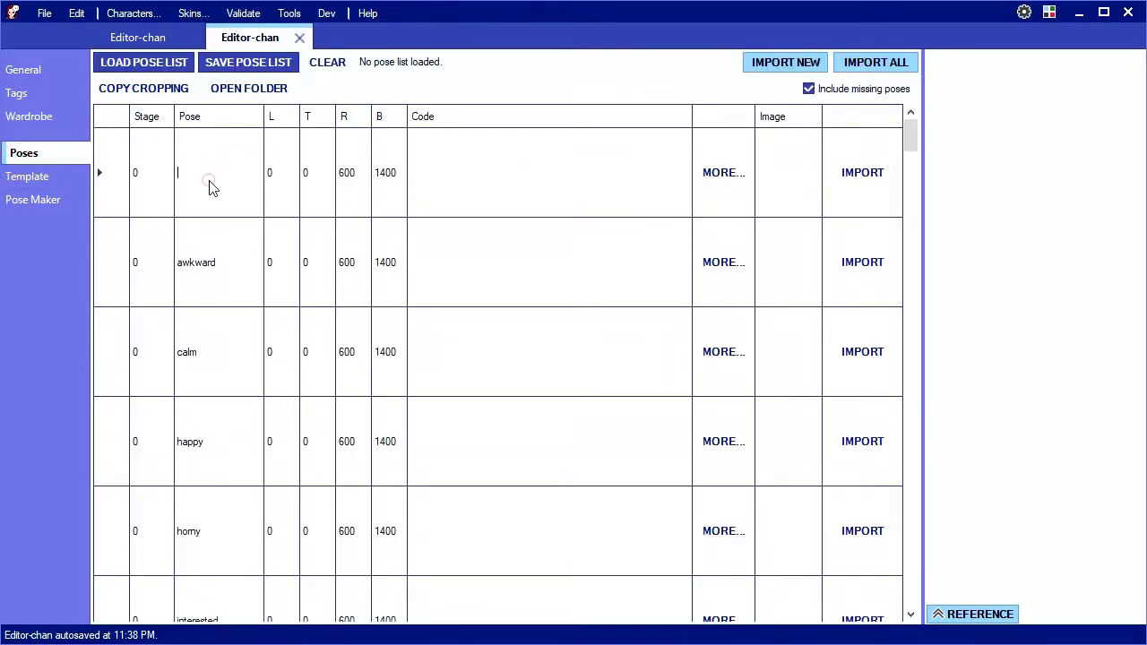
type("cal")
left_click(504, 192)
type("ie_ja_jb_jf_jg_jd2.1B0C23.1B0C23.0.4.0.0.0_je2.1B0C23.1B0C23.0.4.0.0.0_ka52.27.27.29.0_kb12.29.27.0_kc_kd_ke_kf_la_lb25.59.3A1649.0.1.1.47.1_oa_os_ob_oc_od_oe_of_lc_m0167.55.0.0.1.2.320.90.0.604.1.61.710.500.0.3.1_m0267.55.0.0.1.2.320.90.0.604.0.61.710.500.0.3.1_m0337.55.0.0.1.1.127.0.0.600.1.61.100.500.0.3.1_m04119.55.0.61.1.1.100.0.0.648.1.61.100.500.0.3.1_n00_s00_og_oh_oo_op_oq_or_om_on_ok_ol_oi_oj_f00")
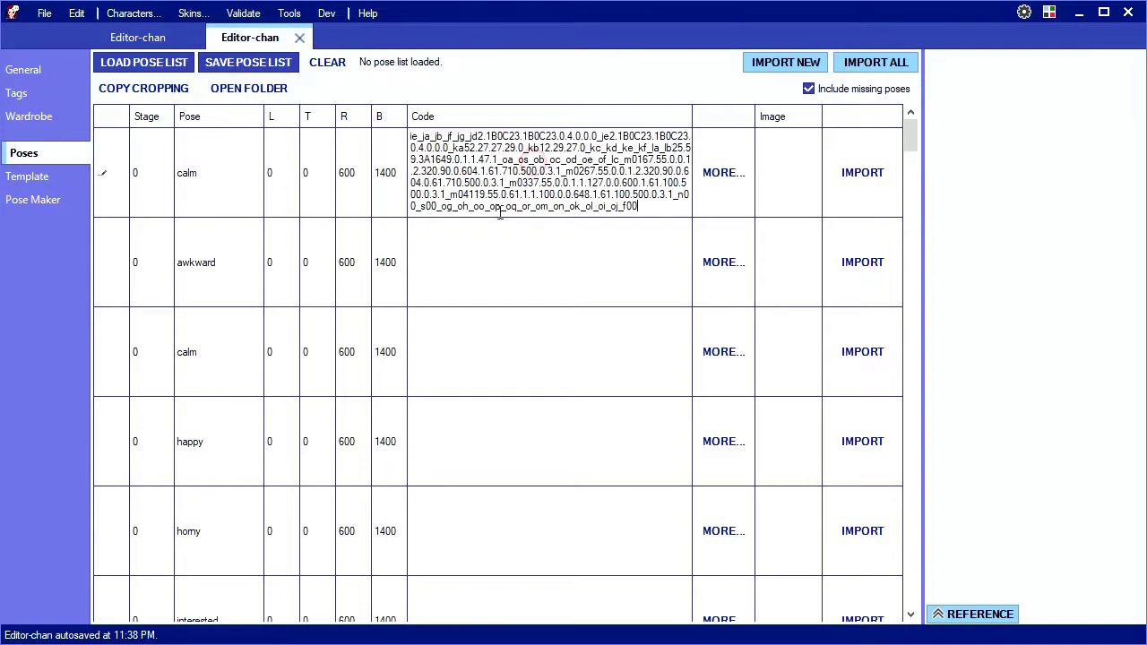
Step: Import the new calm pose, shifting its crop box to left -48 and right 552
left_click(865, 169)
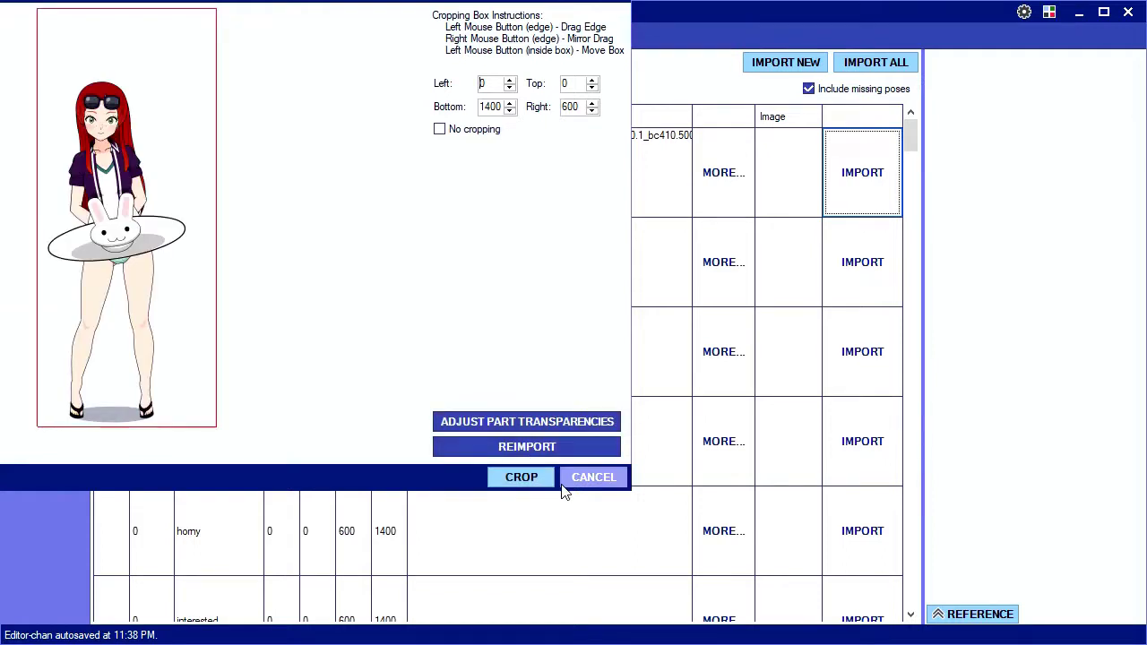
left_click(527, 484)
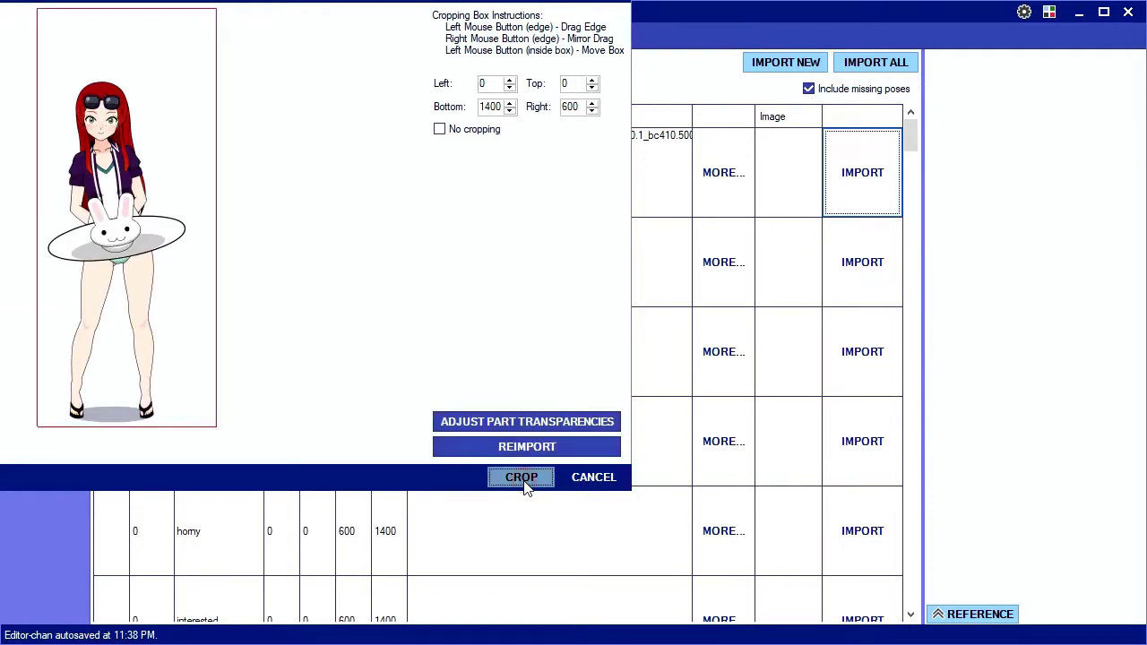
left_click_drag(192, 277, 180, 274)
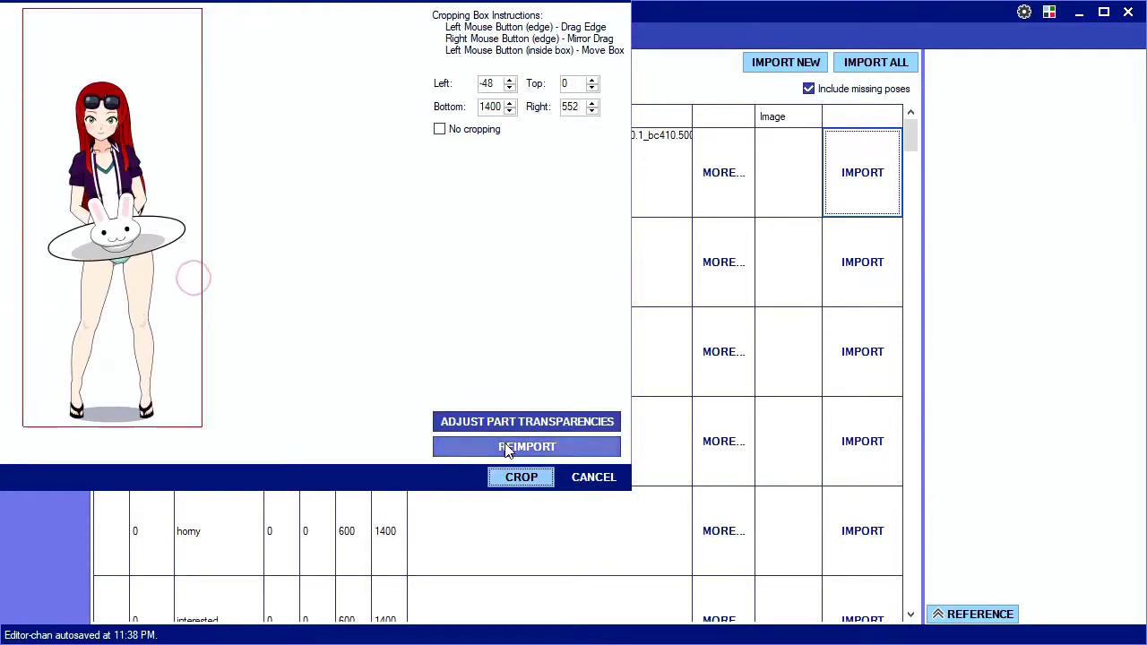
left_click(527, 478)
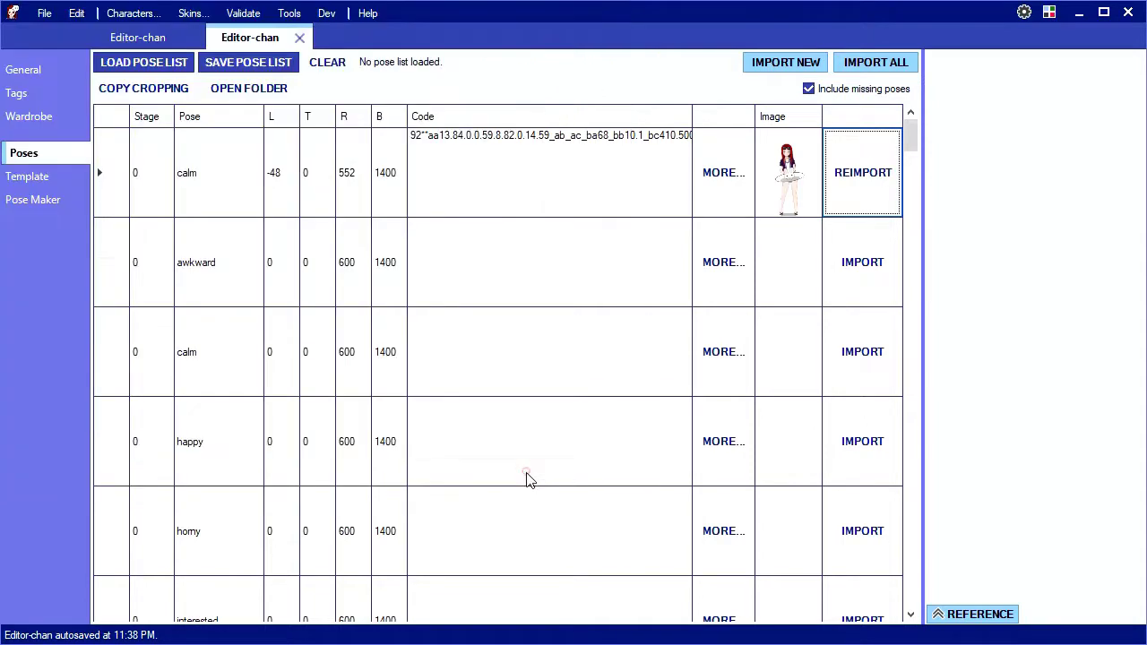
Step: Close and reopen the editor_swim skin, searching for it by "sw", and set its portrait to 0-calm
left_click(46, 71)
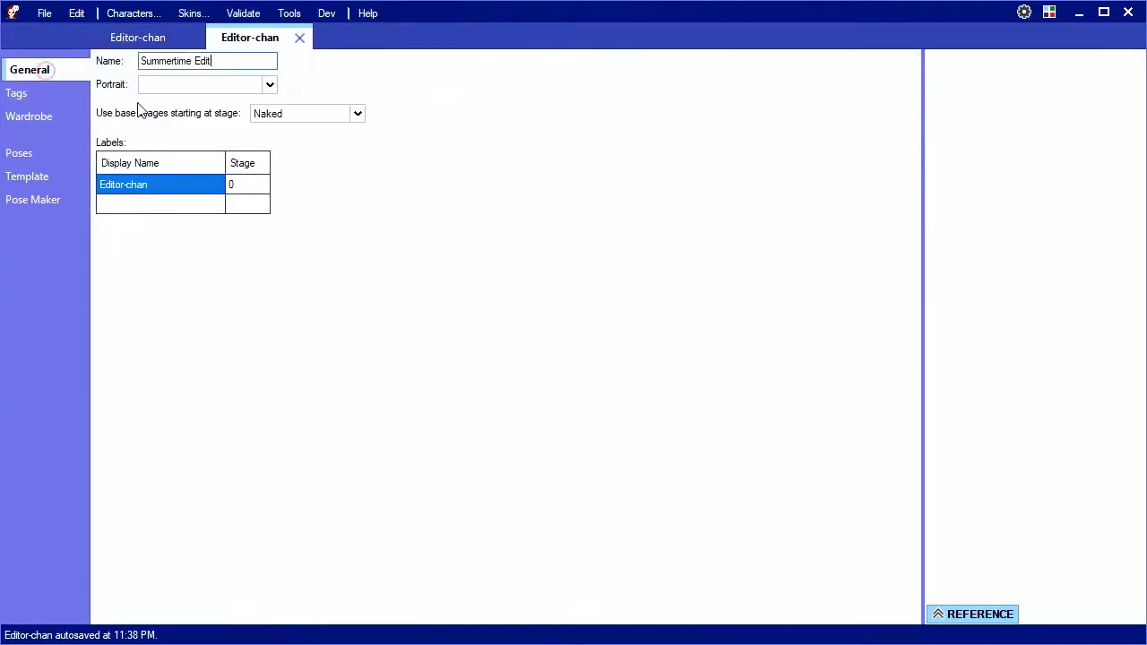
left_click(195, 87)
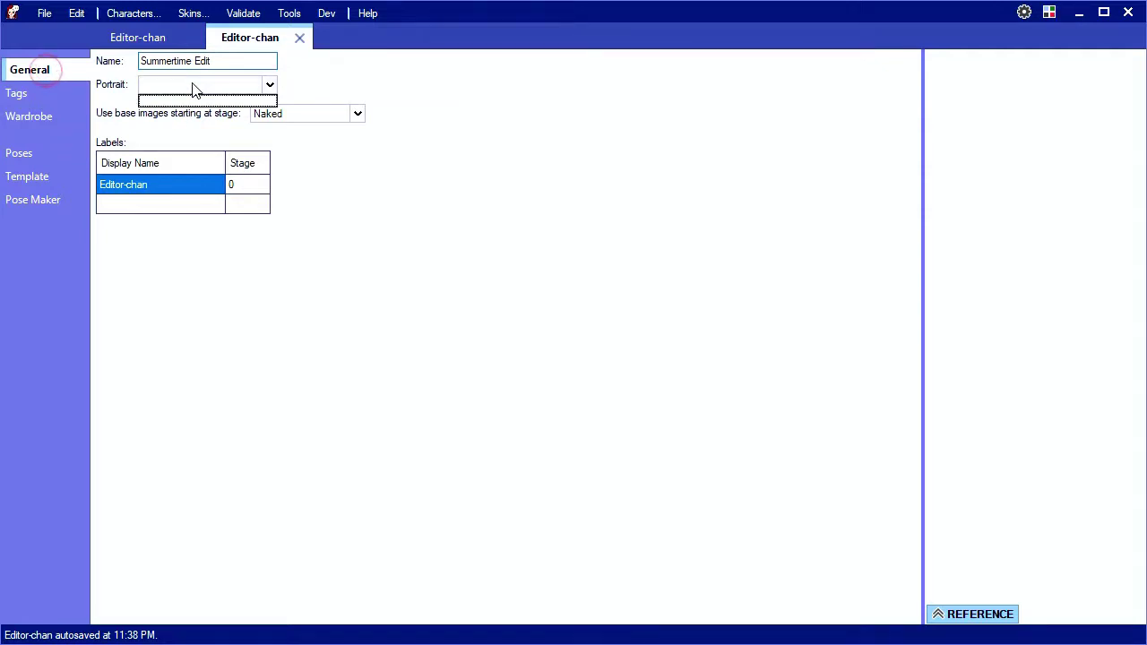
left_click(305, 38)
left_click(199, 14)
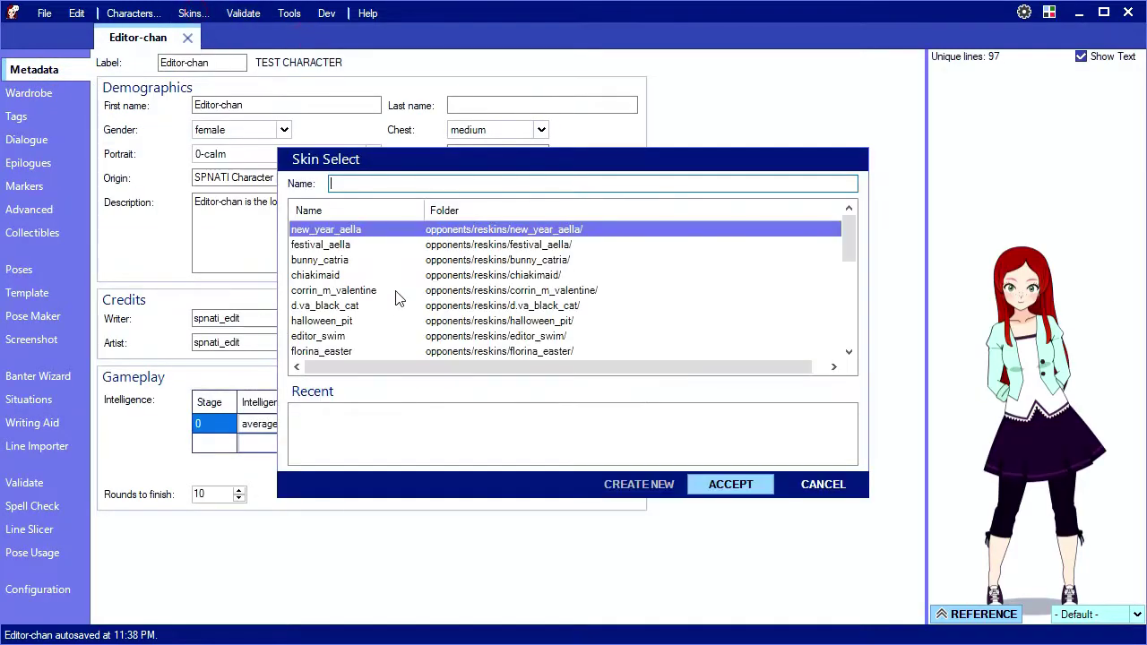
type("sw")
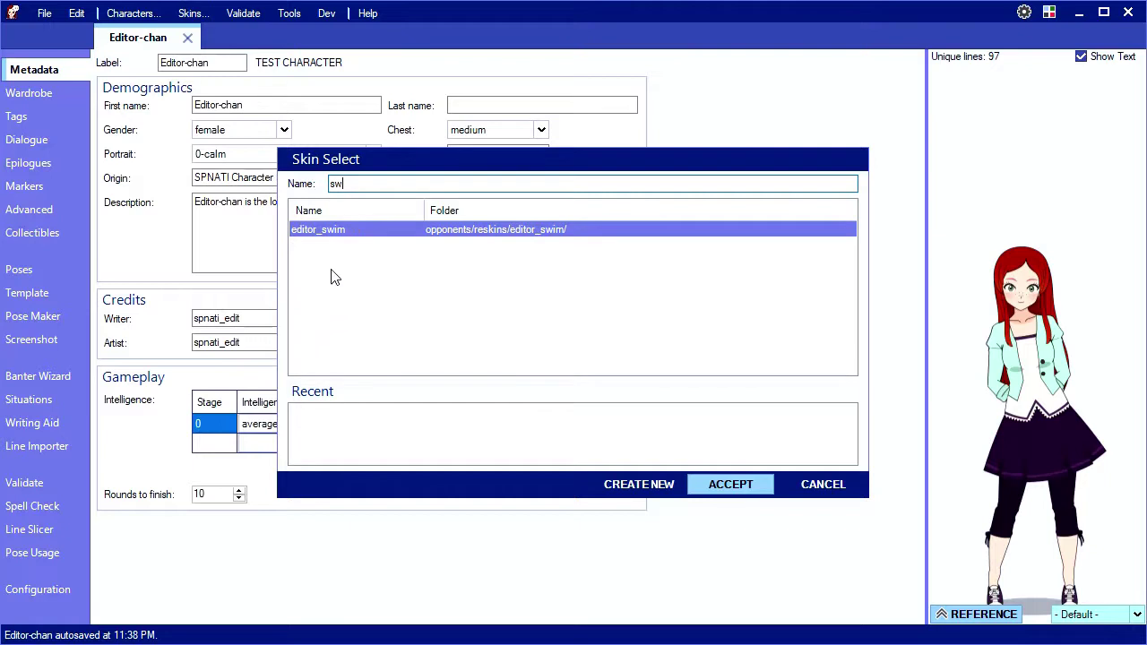
left_click(324, 230)
double_click(324, 230)
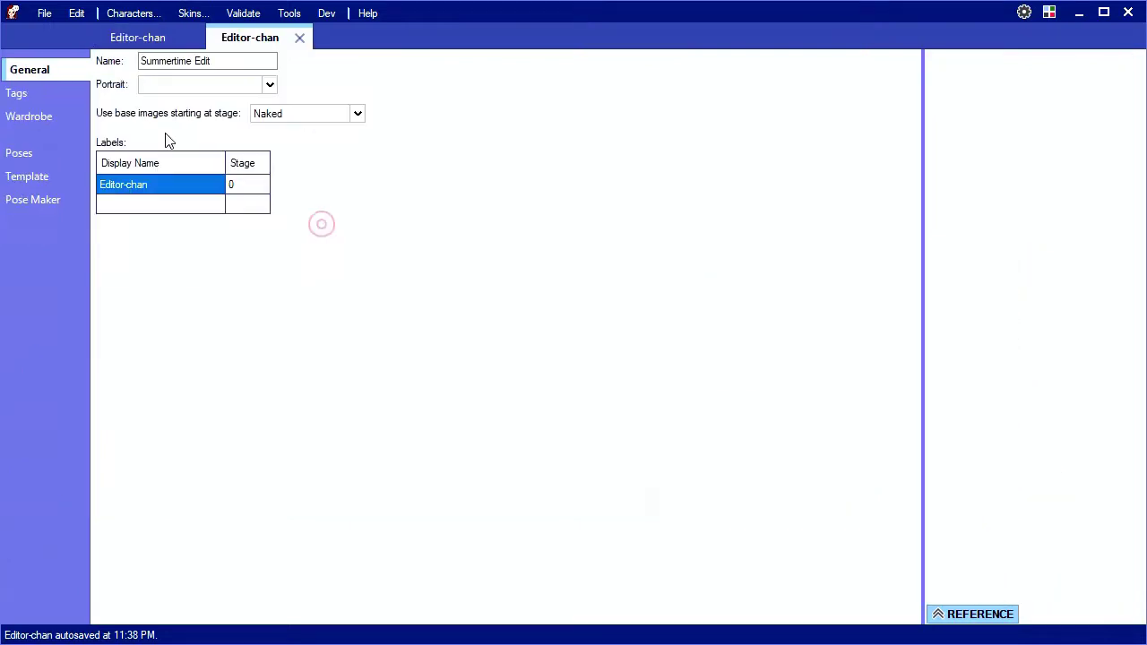
left_click(269, 85)
left_click(227, 117)
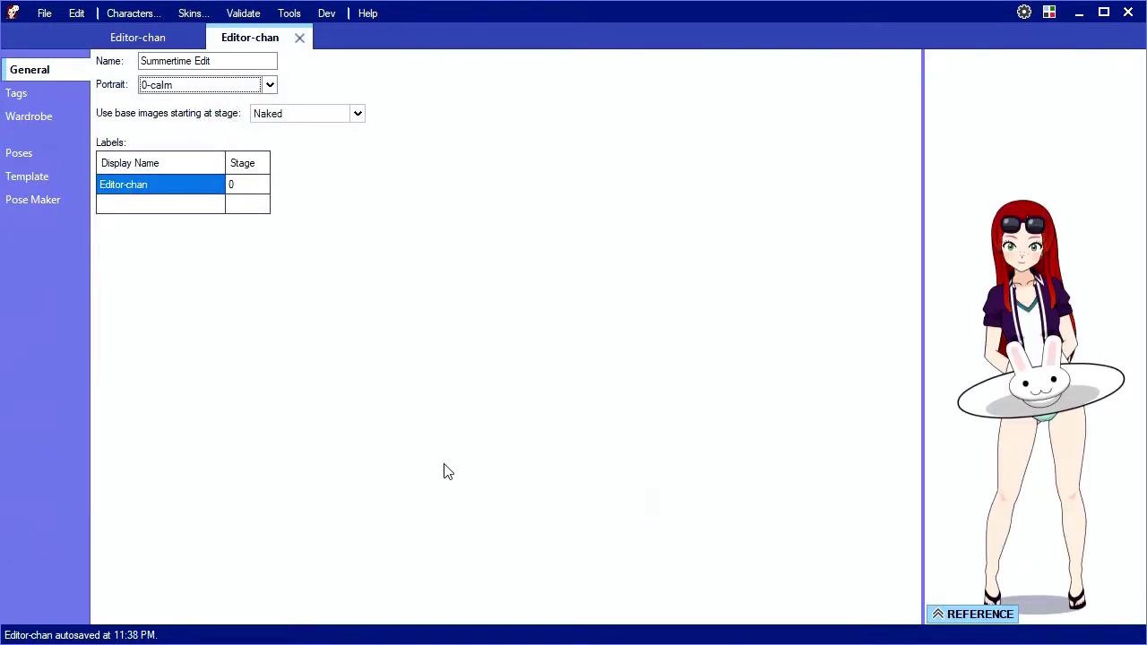
Step: Examine the type and position options available for the skin's wardrobe items
left_click(61, 116)
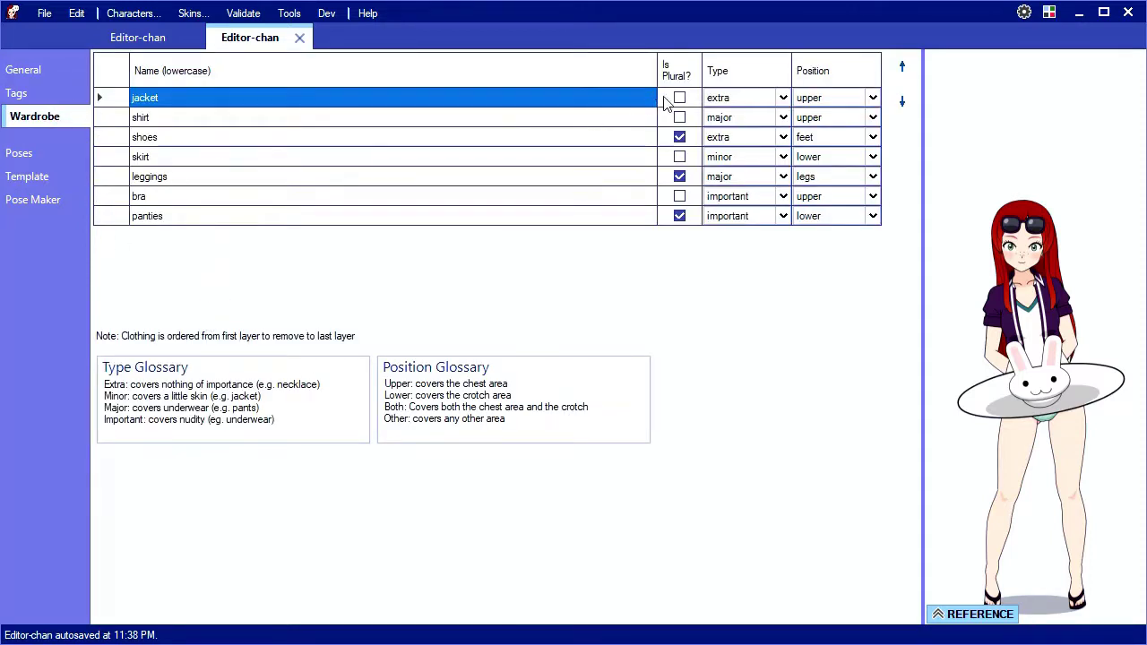
left_click(746, 98)
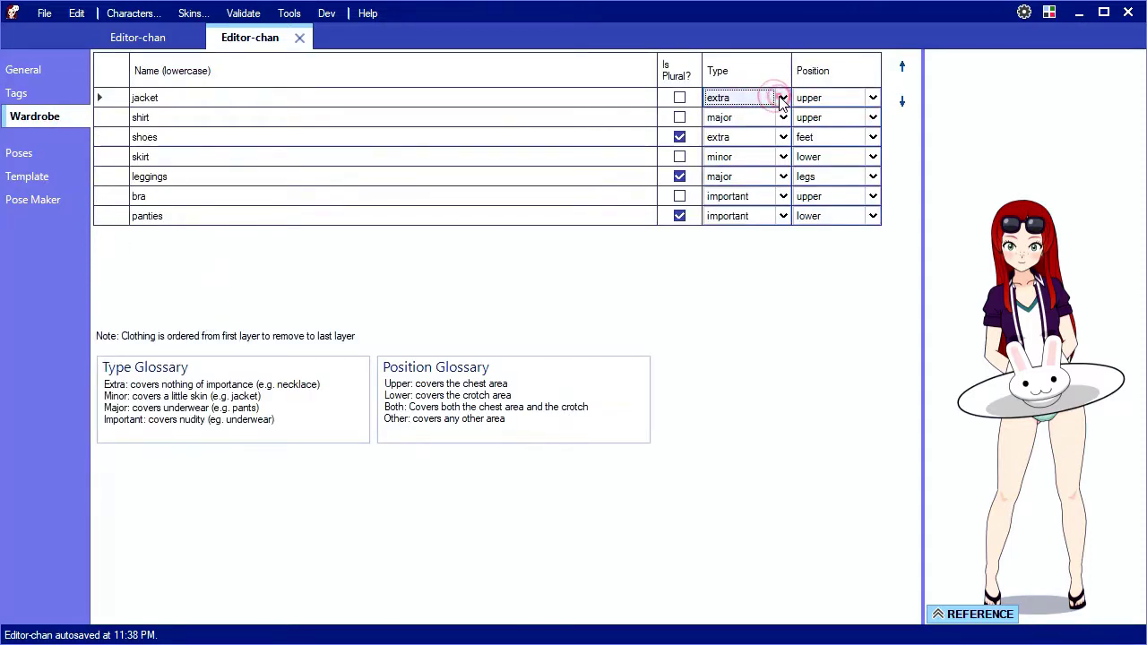
left_click(780, 119)
left_click(780, 139)
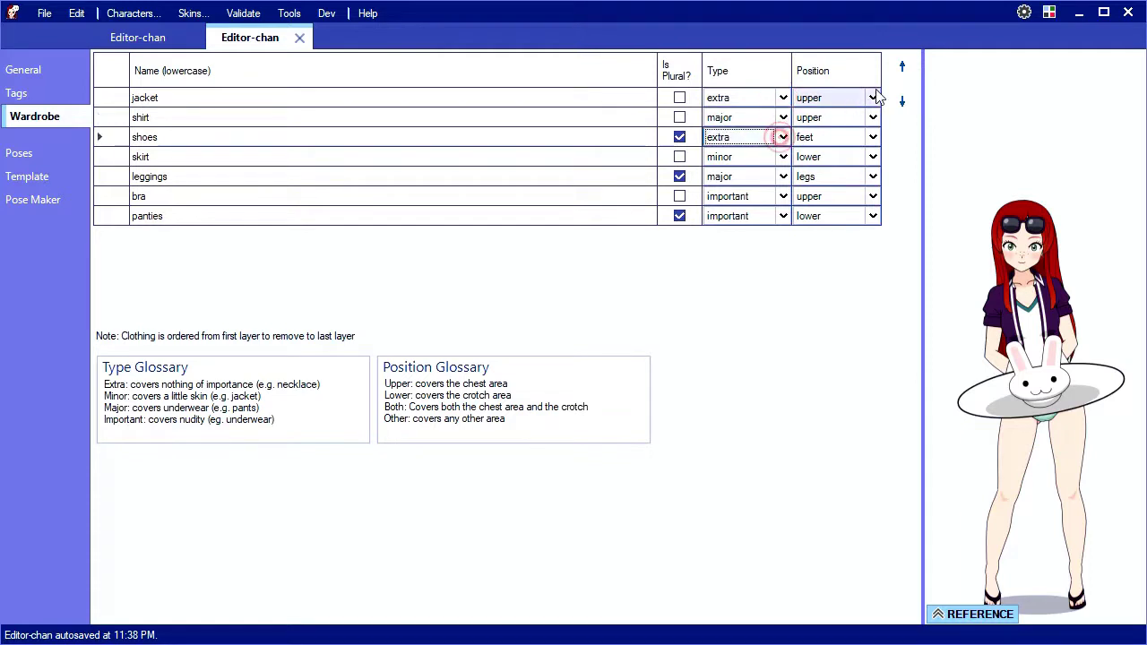
left_click(869, 97)
left_click(874, 101)
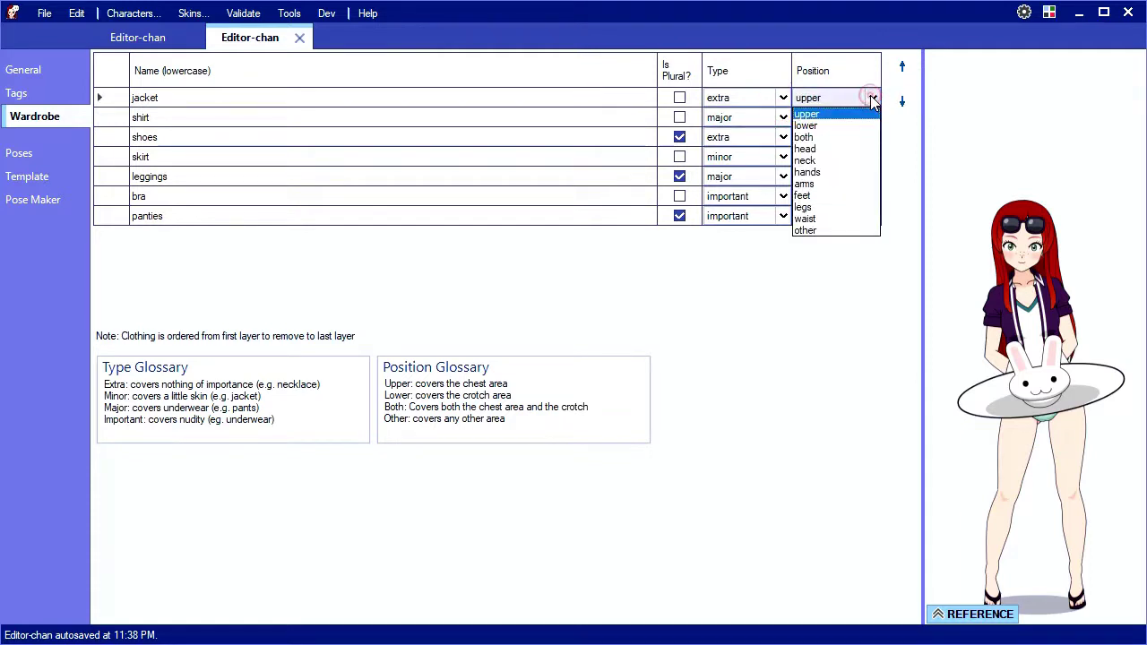
left_click(884, 75)
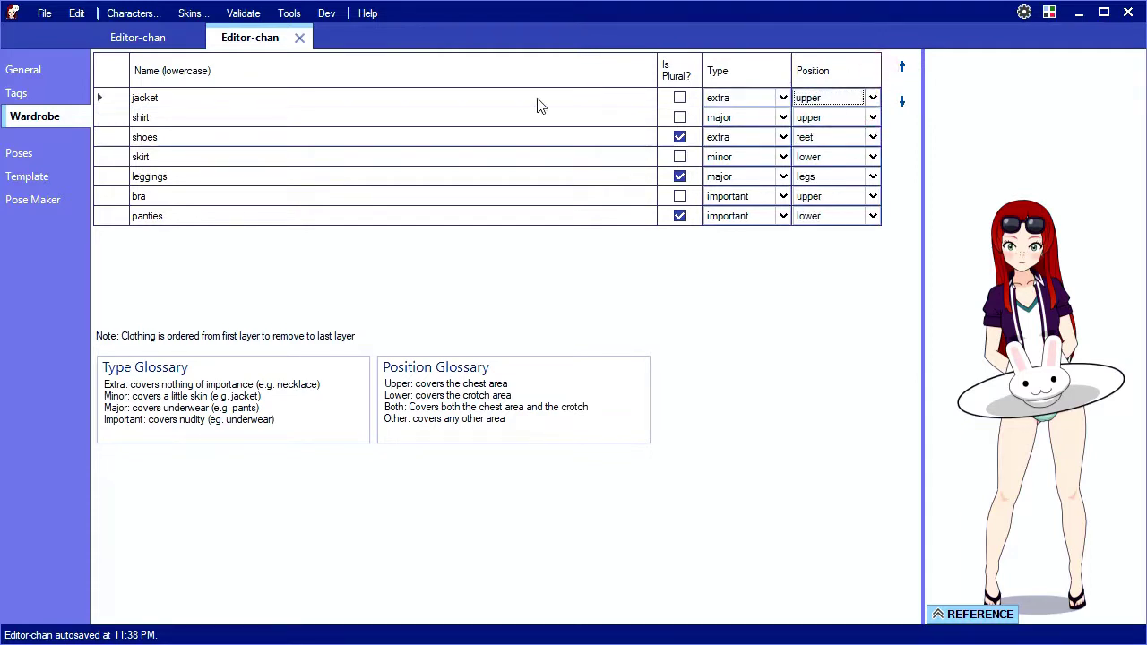
Step: Rename the first two wardrobe items, changing jacket to floatie and shirt to jacket
left_click(370, 108)
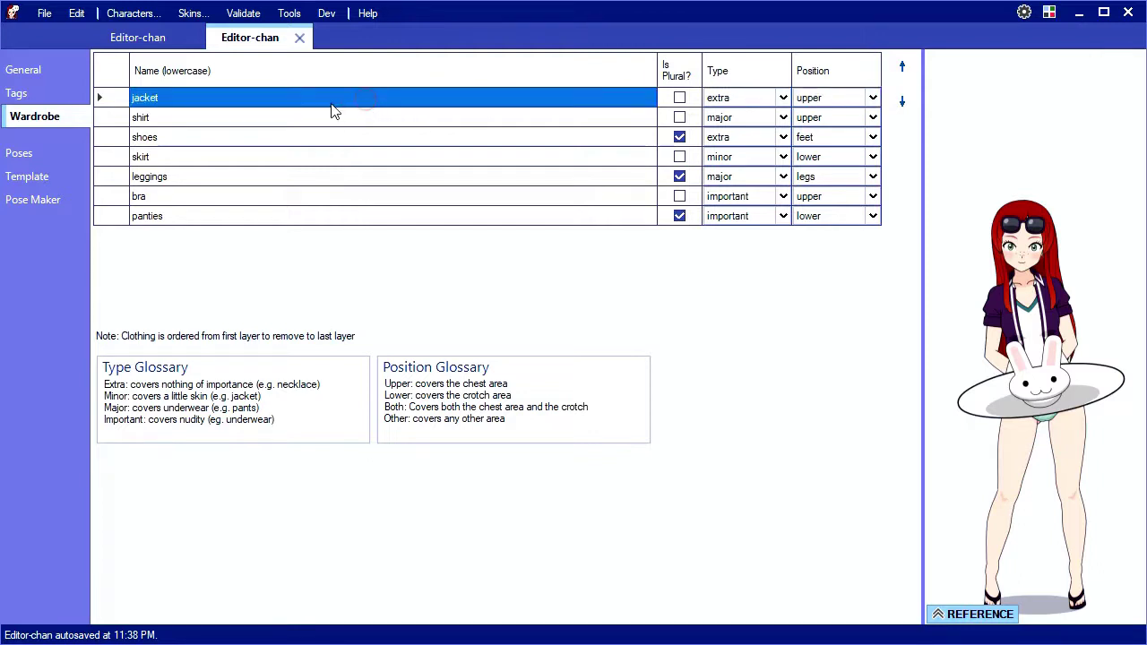
left_click(287, 99)
type("floatie")
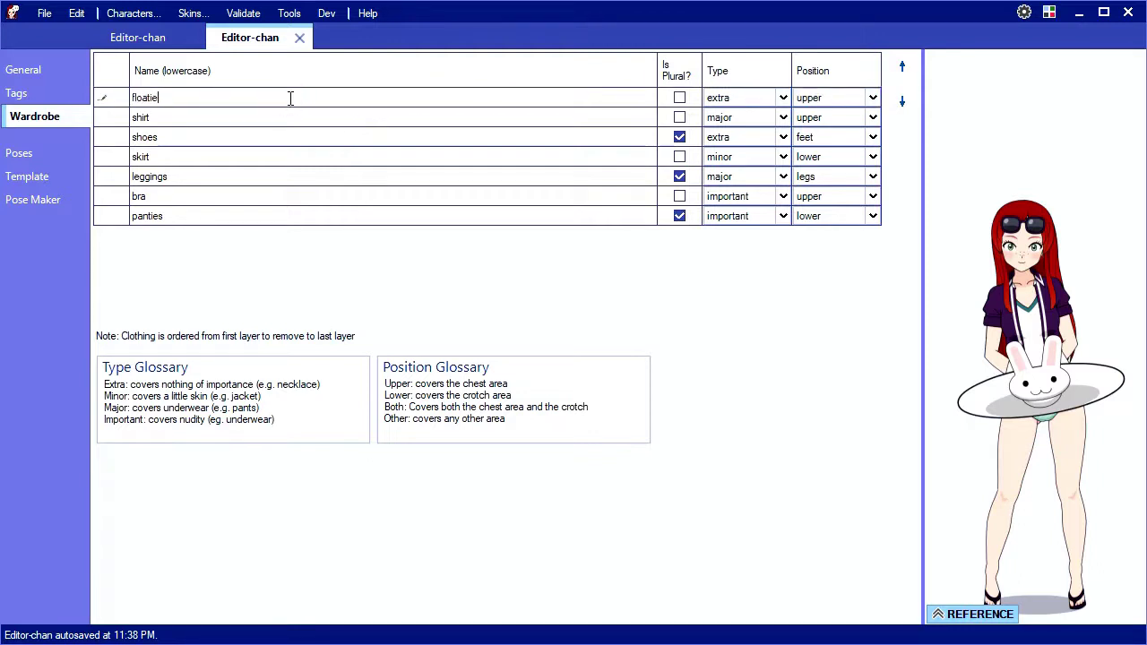
key("Return")
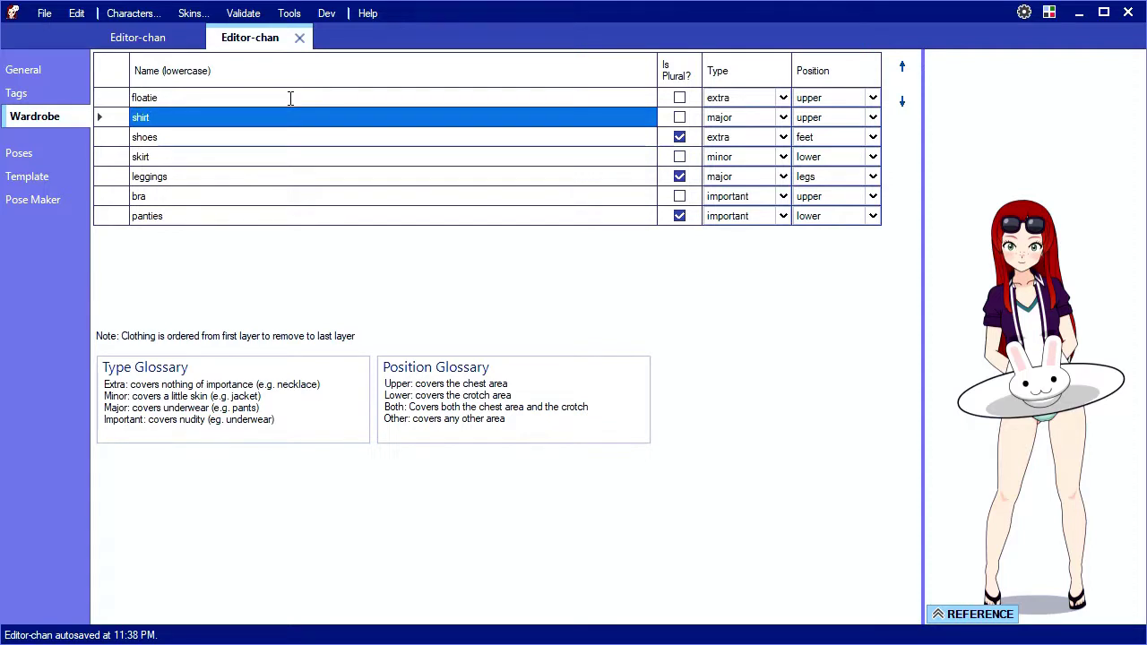
type("jacket")
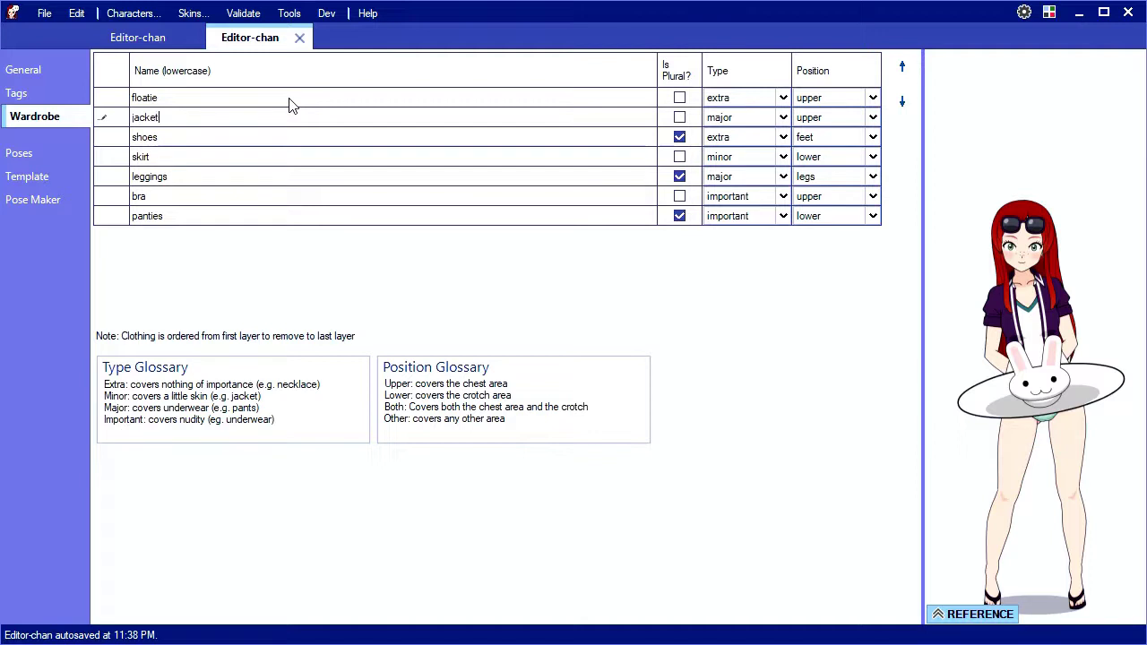
Step: Rename the wardrobe's skirt, leggings, bra and panties items to sunglasses, shirt, top and bottom respectively
key("Return")
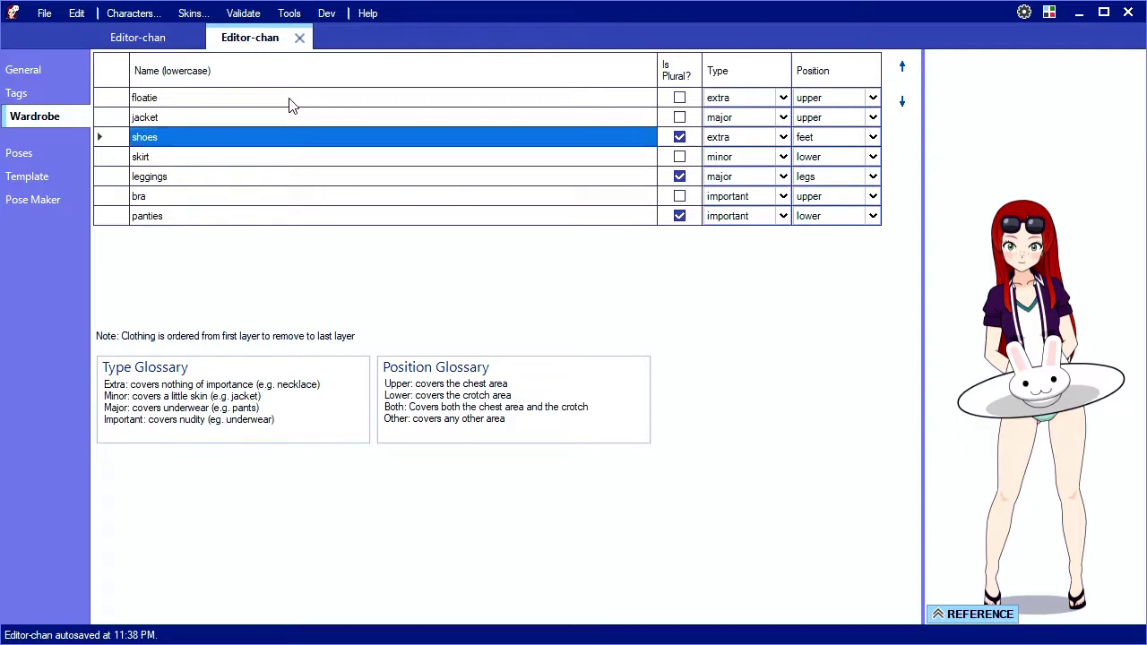
key("Down")
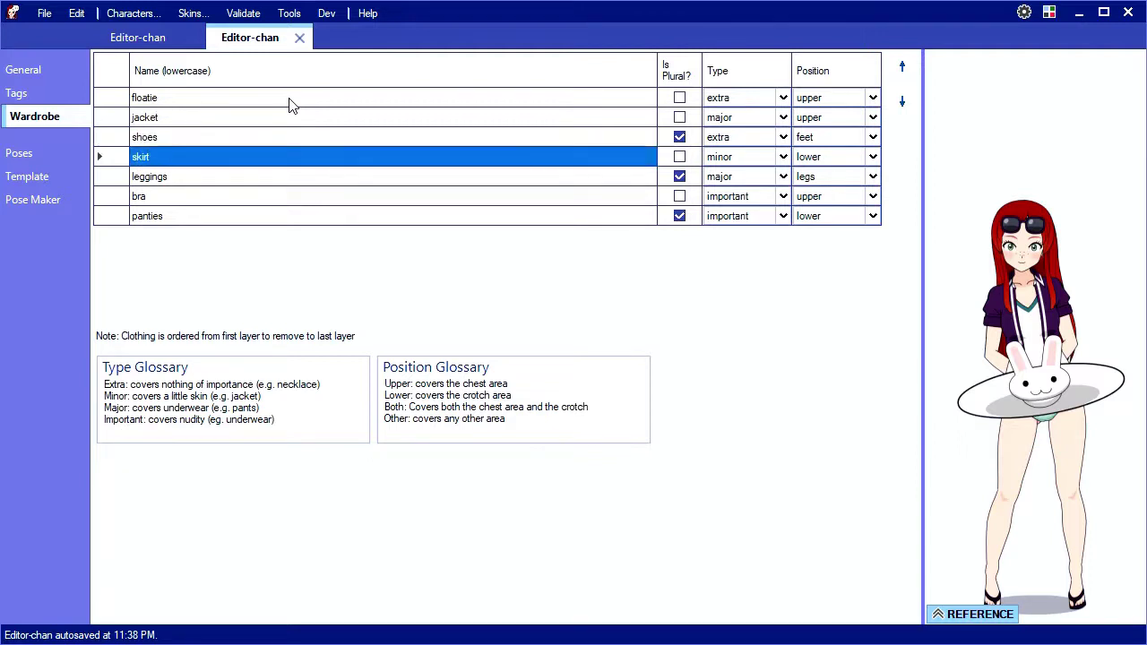
type("sunglasses")
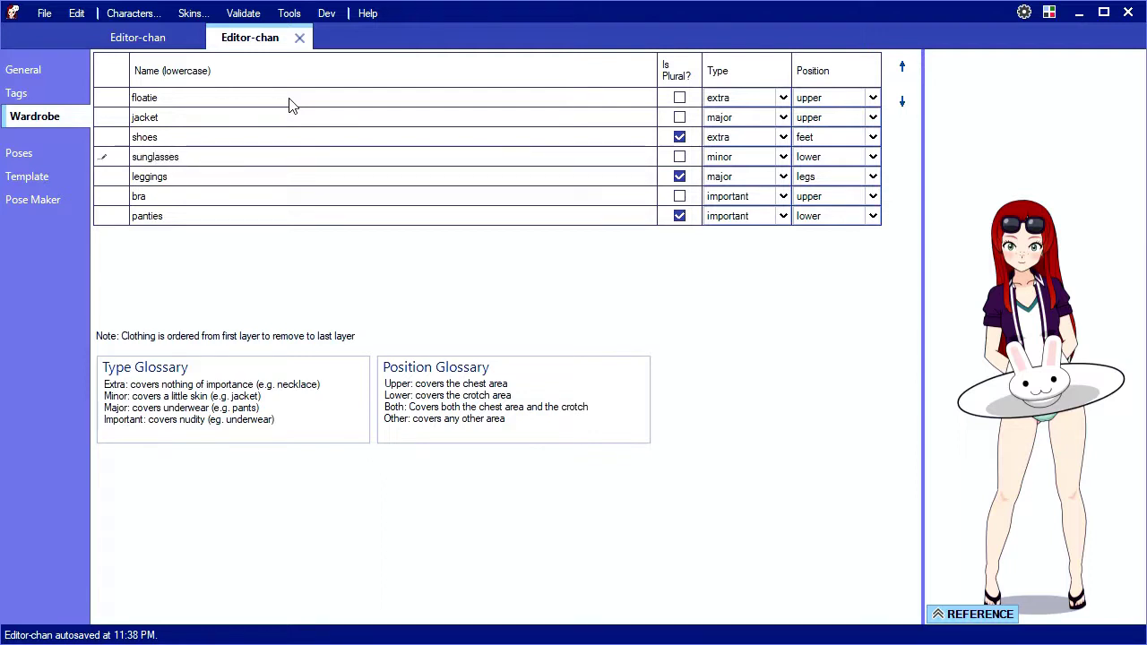
key("Return")
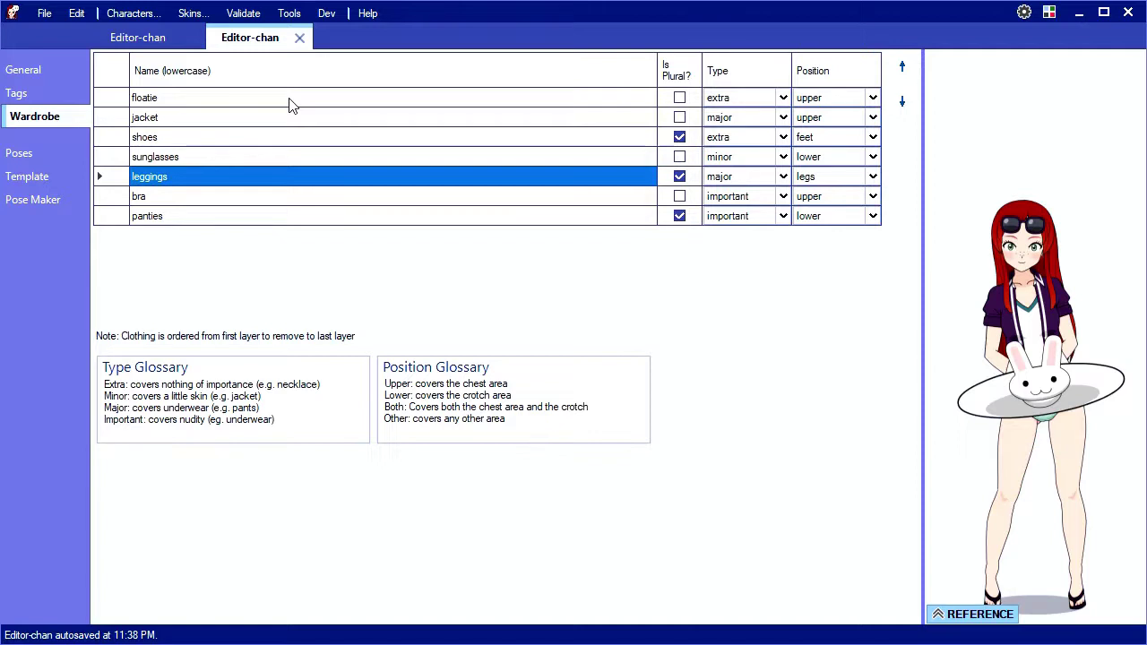
type("shirt")
key("Return")
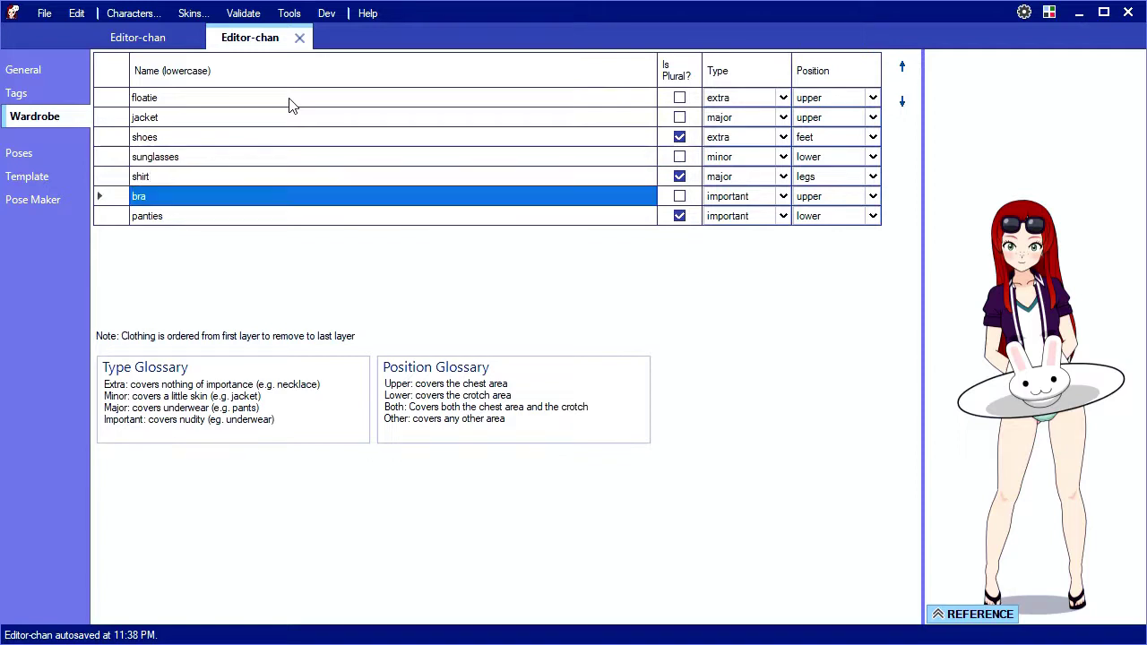
type("top")
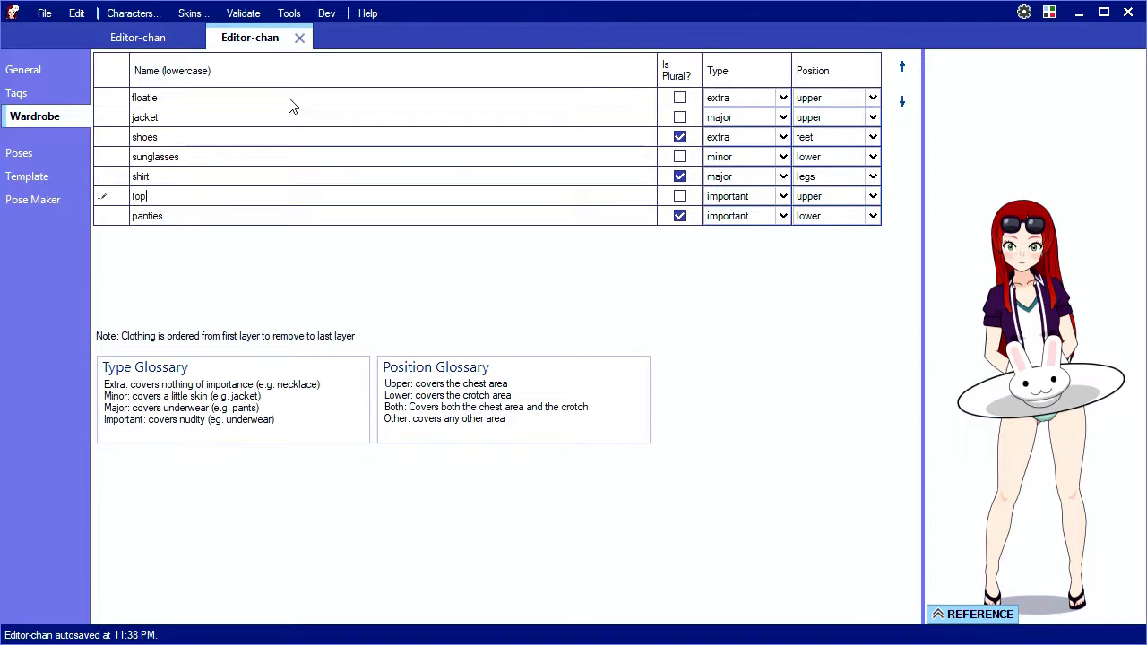
key("Return")
type("bottom")
Step: Set the wardrobe positions to head for the sunglasses, waist for the floatie and upper for the shirt
left_click(480, 161)
left_click(876, 156)
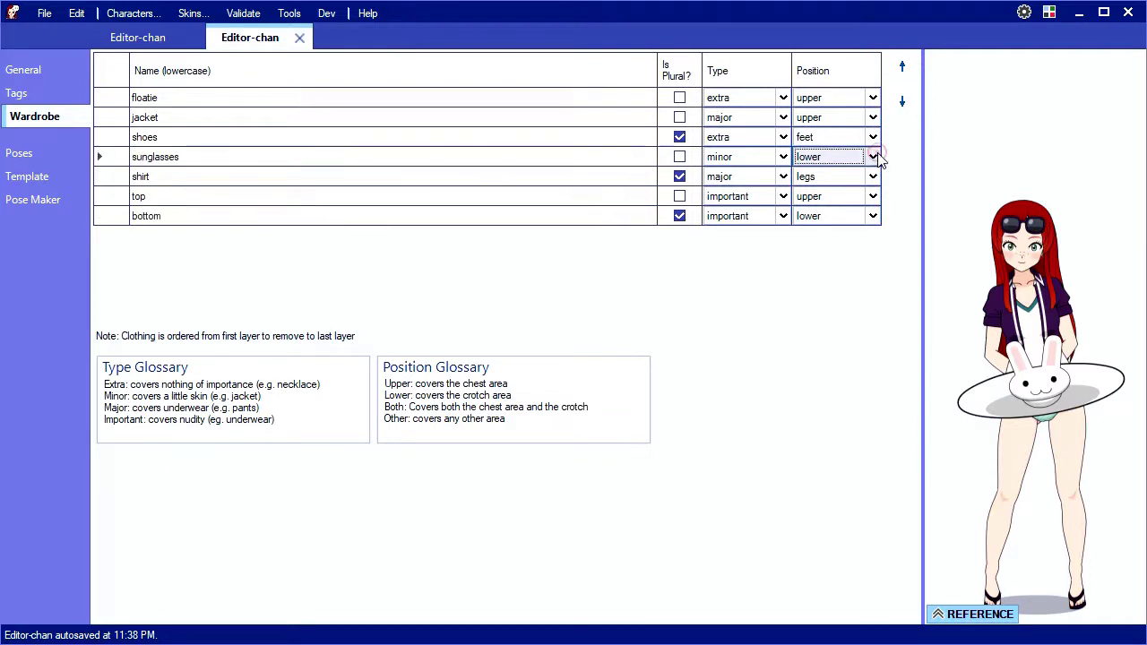
left_click(876, 156)
left_click(817, 195)
left_click(873, 97)
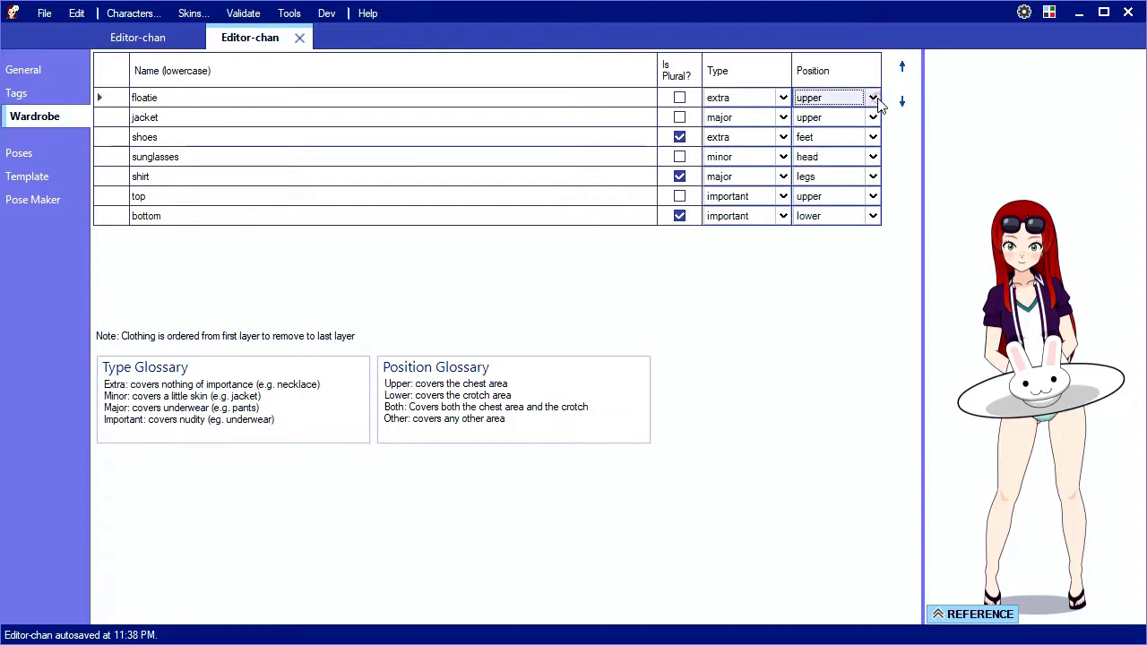
left_click(873, 97)
left_click(823, 195)
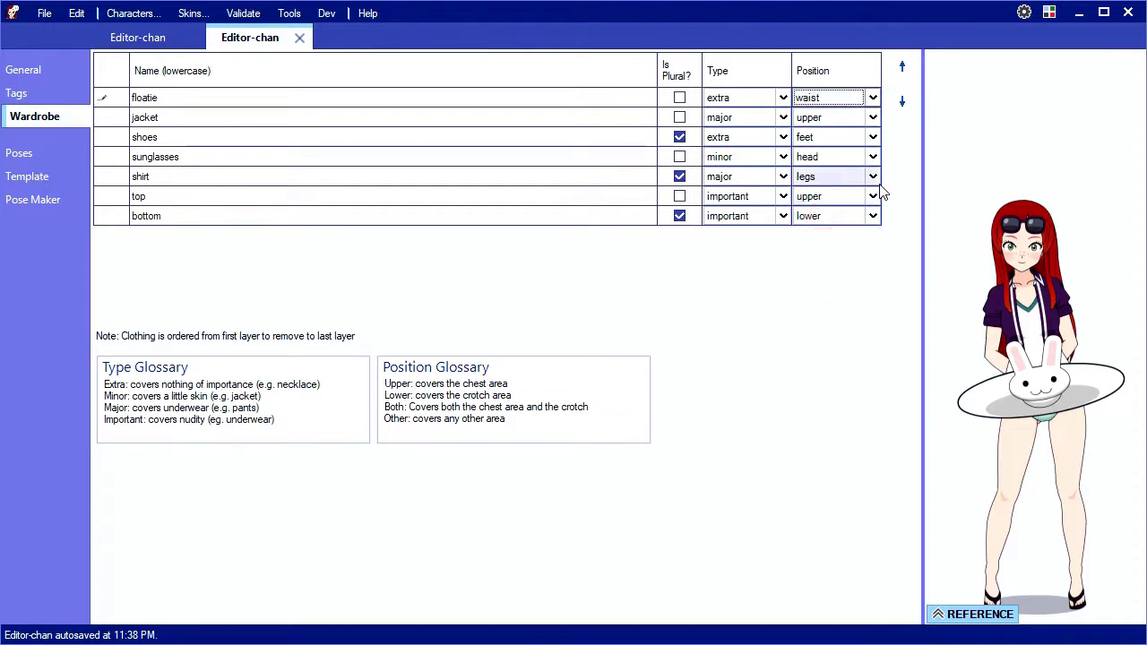
left_click(872, 177)
left_click(873, 177)
left_click(861, 191)
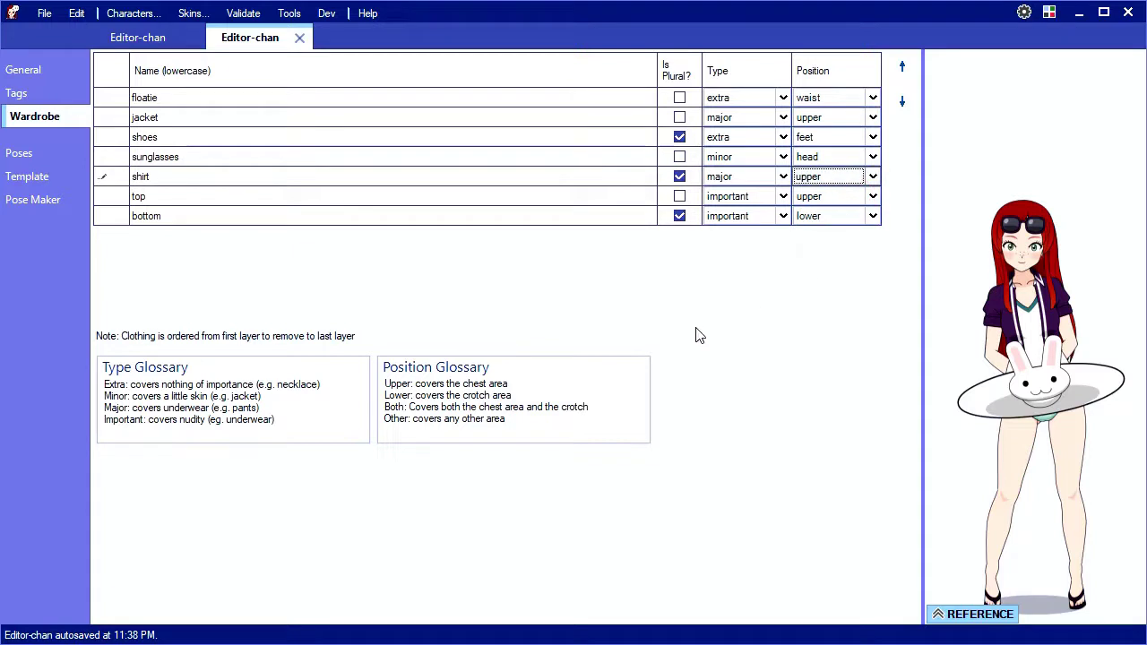
key("Down")
key("Down")
Step: Generate the skin's pose list from its template of clothing stages and emotions
left_click(21, 155)
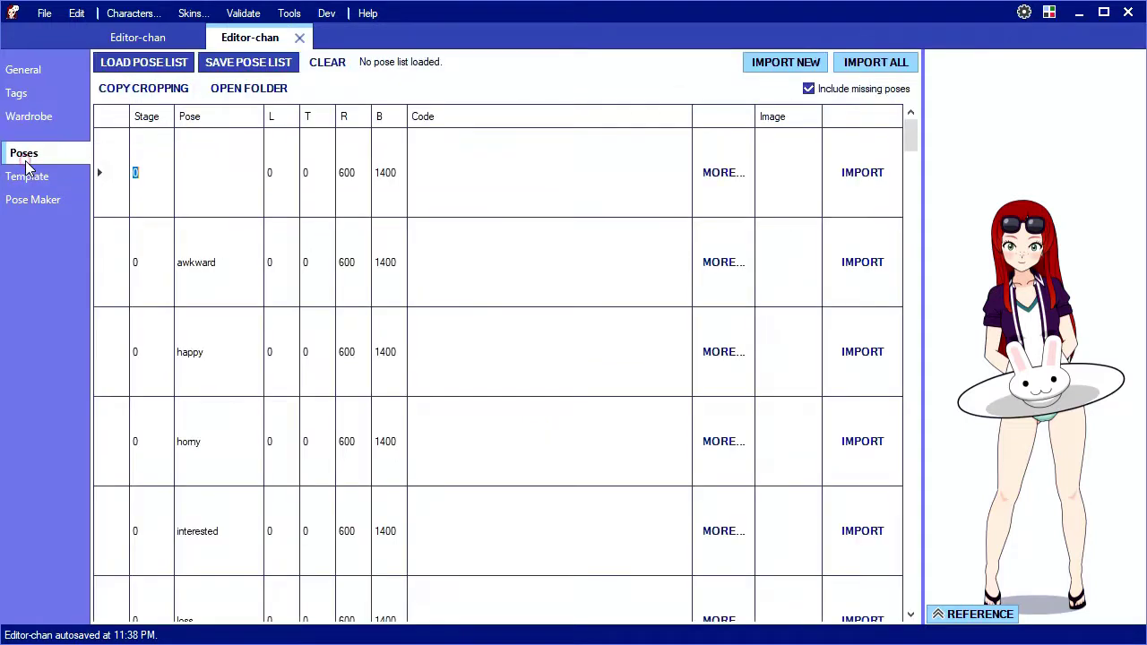
mouse_move(911, 132)
left_mouse_down()
mouse_move(905, 608)
mouse_move(908, 127)
left_mouse_up()
left_click(31, 183)
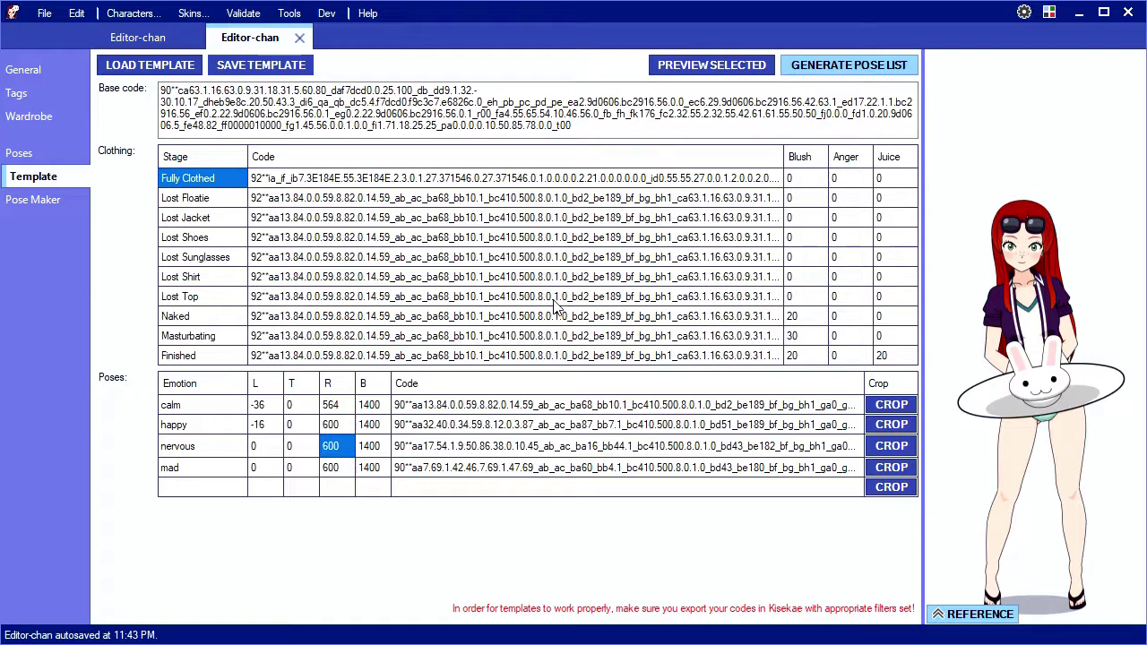
left_click(849, 65)
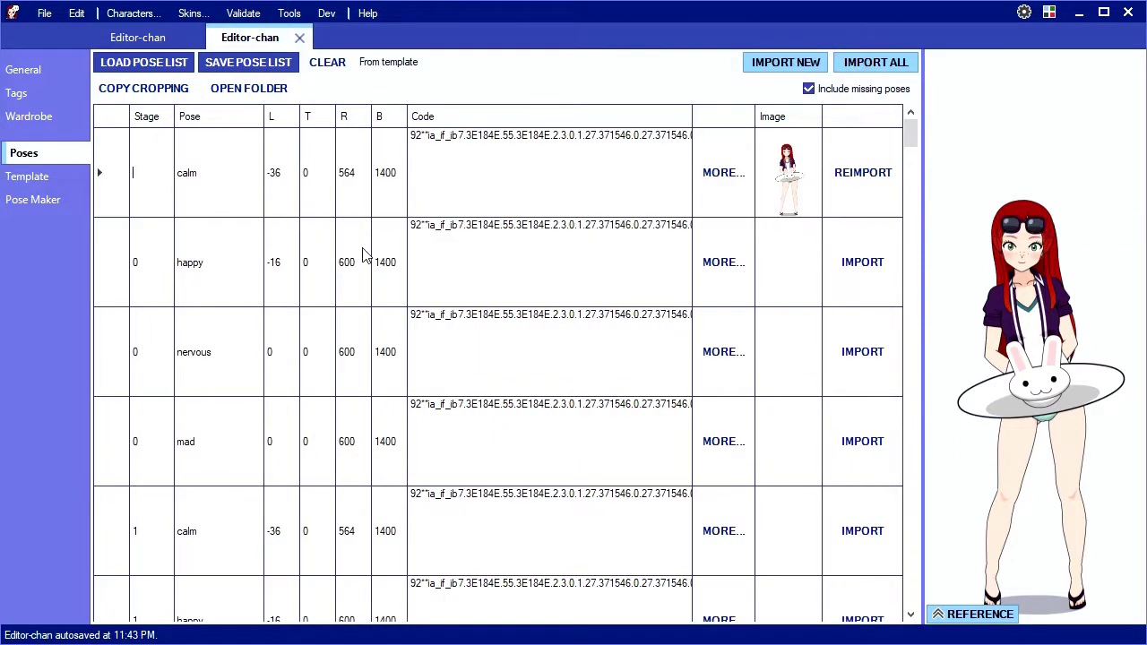
Step: Save the generated pose list as poses in the editor_swim folder and import all of its poses
left_click(251, 64)
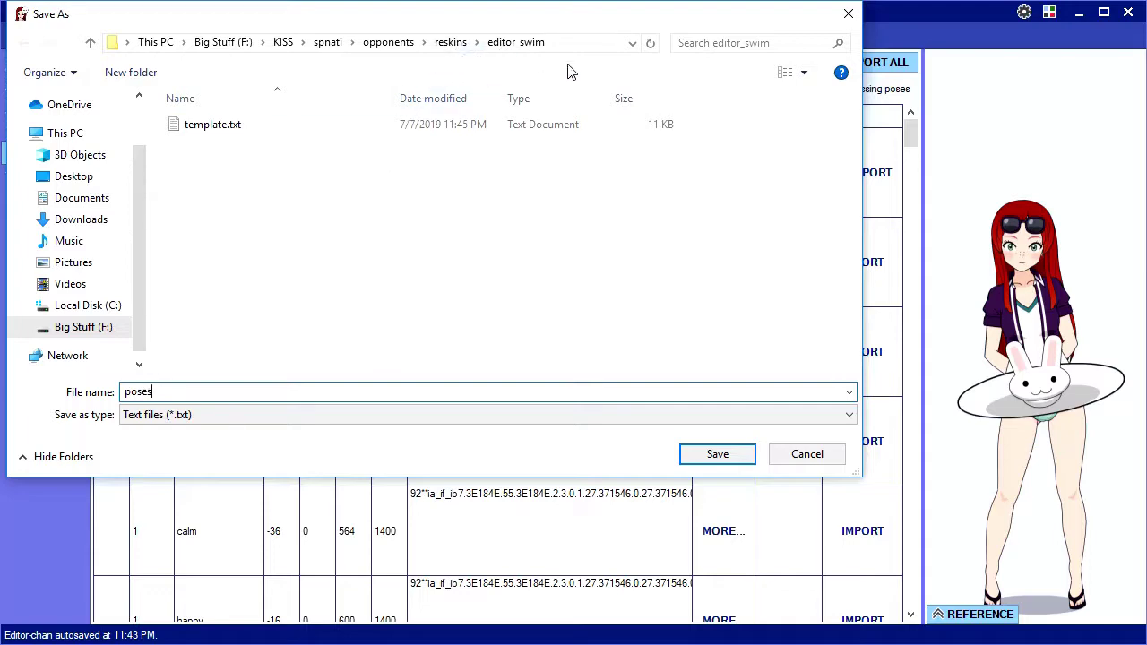
left_click(717, 454)
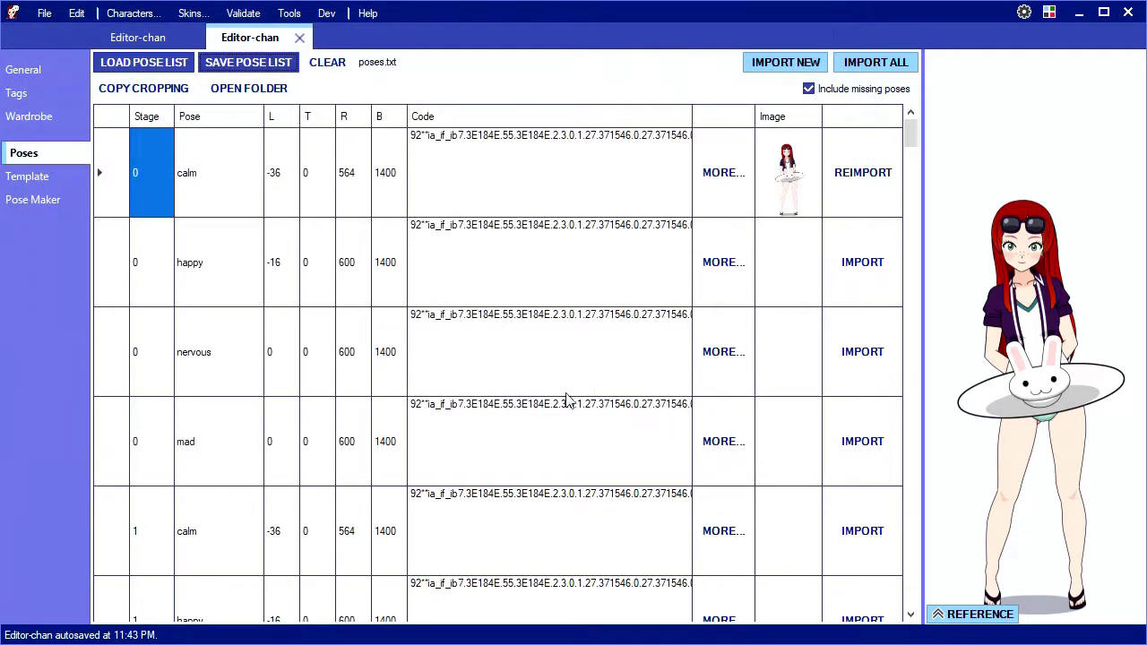
left_click(875, 65)
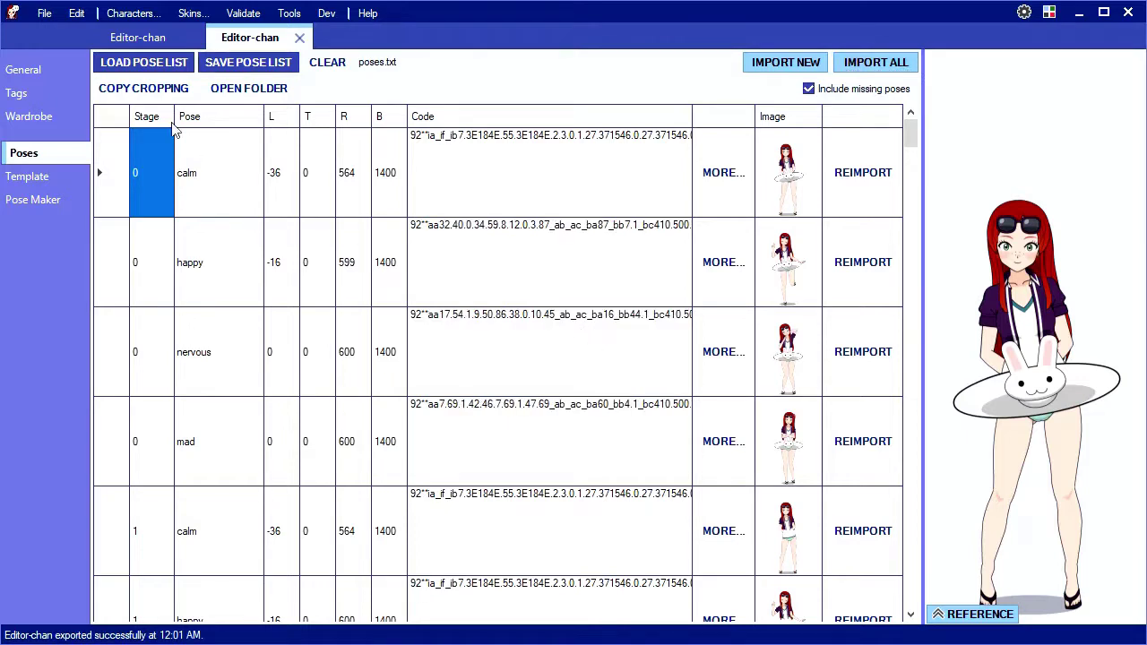
Step: Preview the base character's Hand=Any dialogue cases with the Summertime Edit skin
left_click(137, 37)
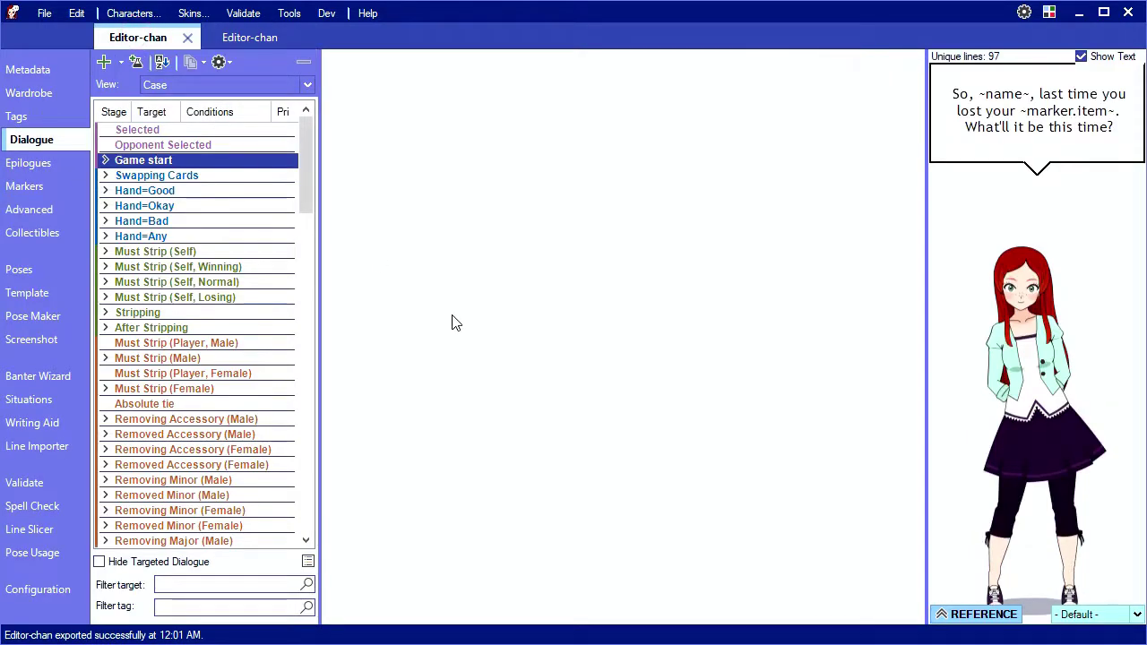
left_click(1089, 614)
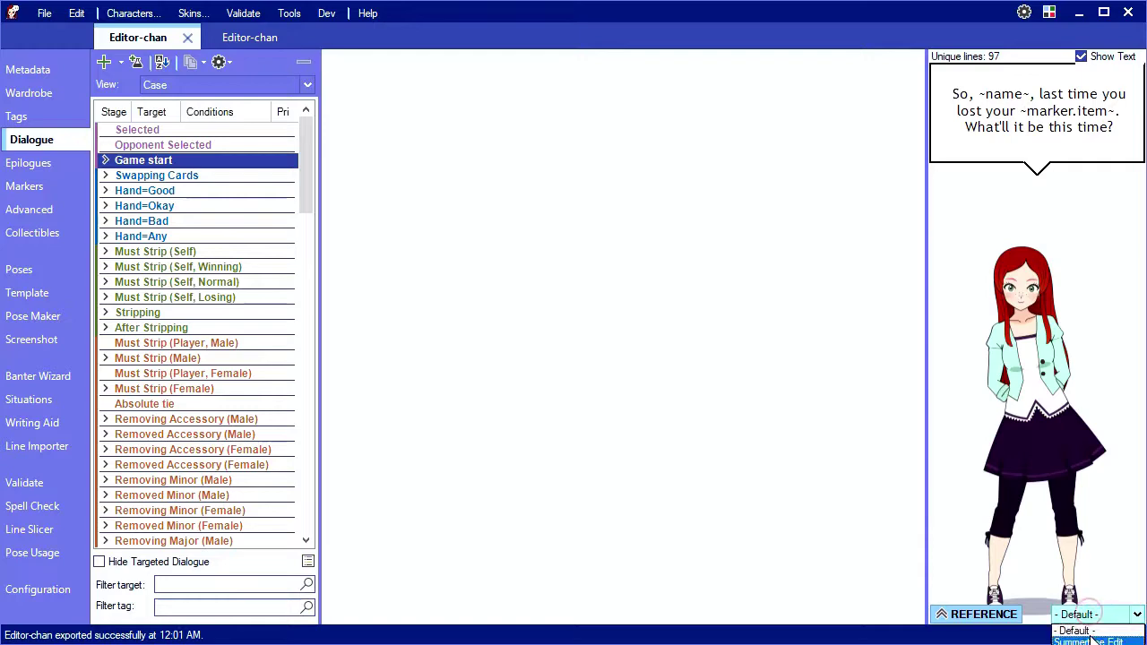
left_click(1089, 636)
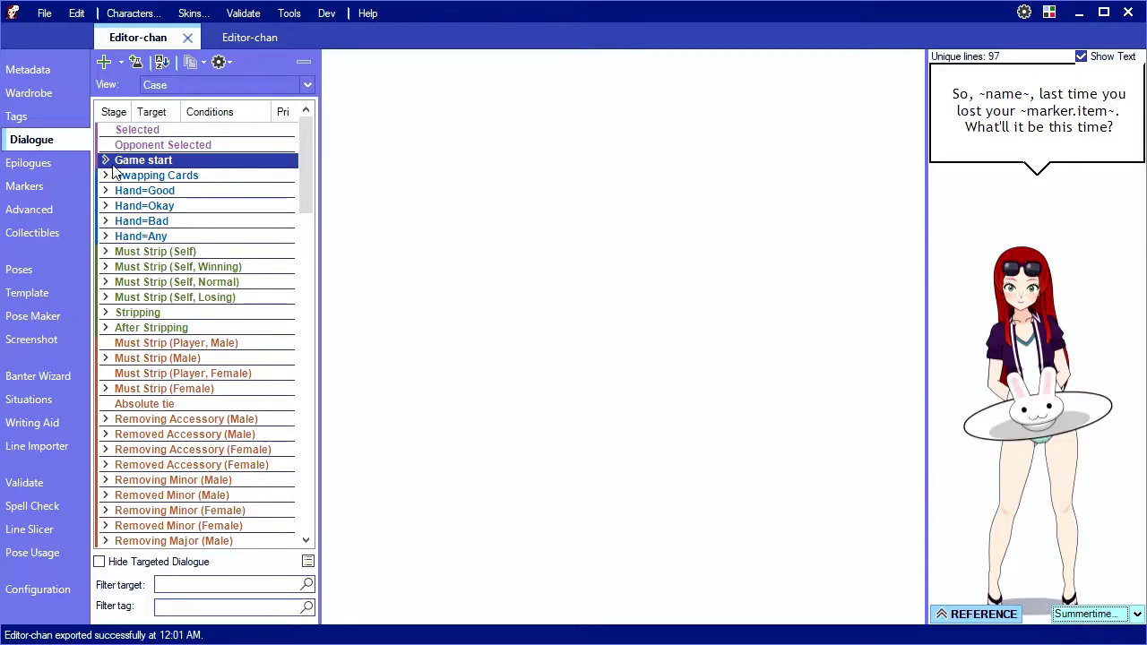
left_click(105, 236)
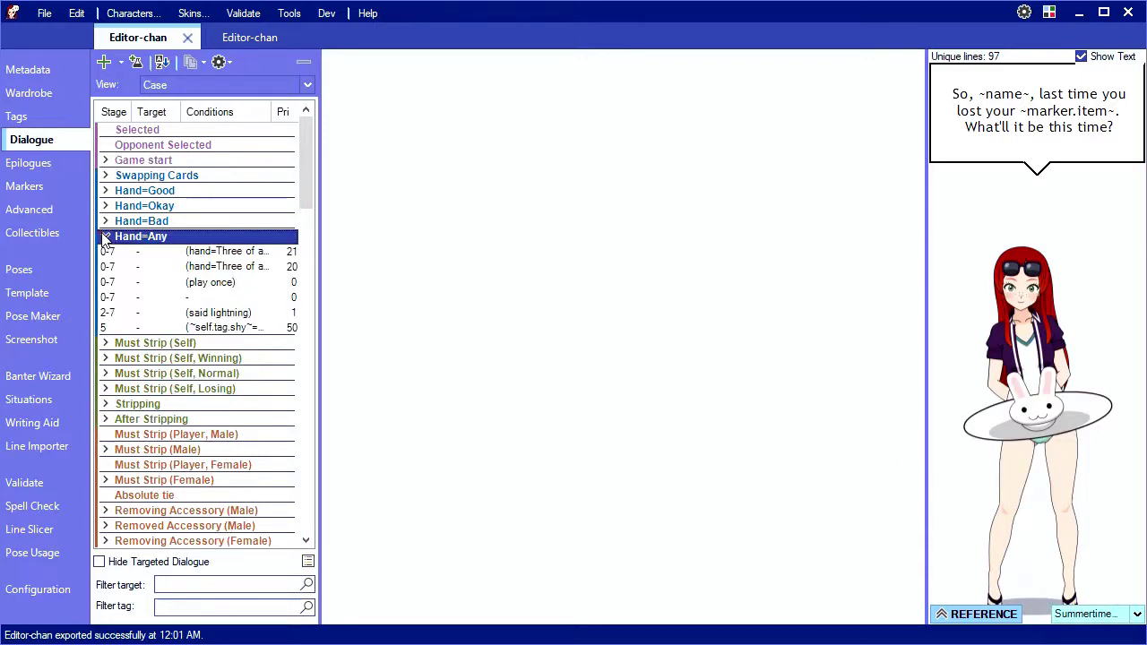
left_click(164, 252)
left_click(157, 266)
left_click(158, 282)
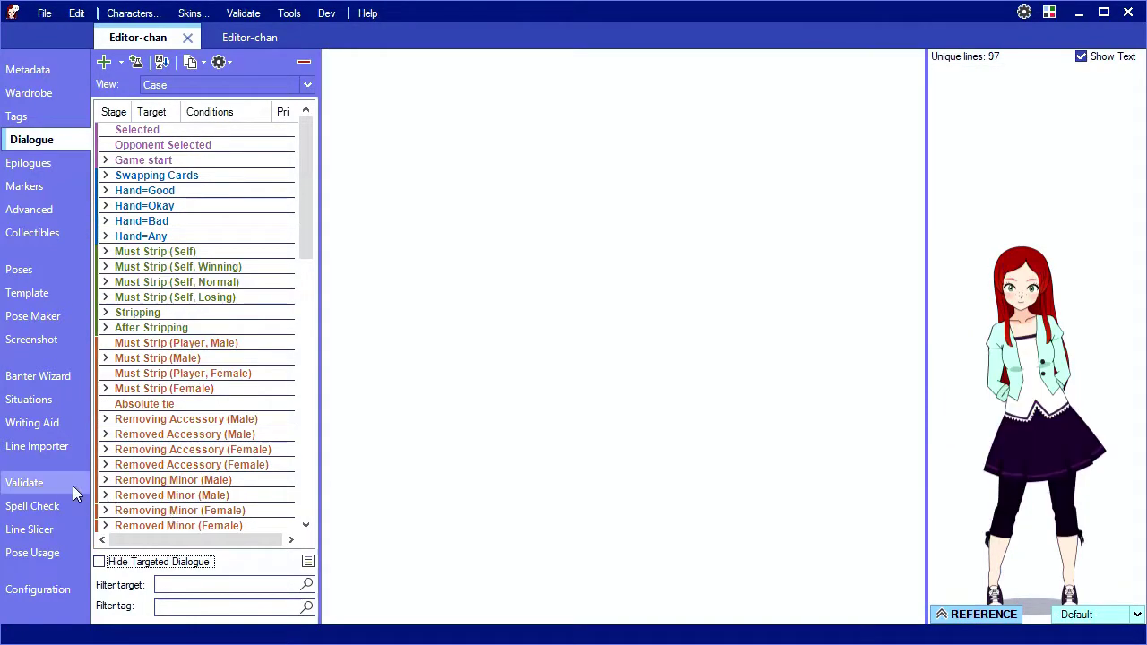
Step: Validate the base Editor-chan character and filter the warnings down to Reskins only
left_click(61, 484)
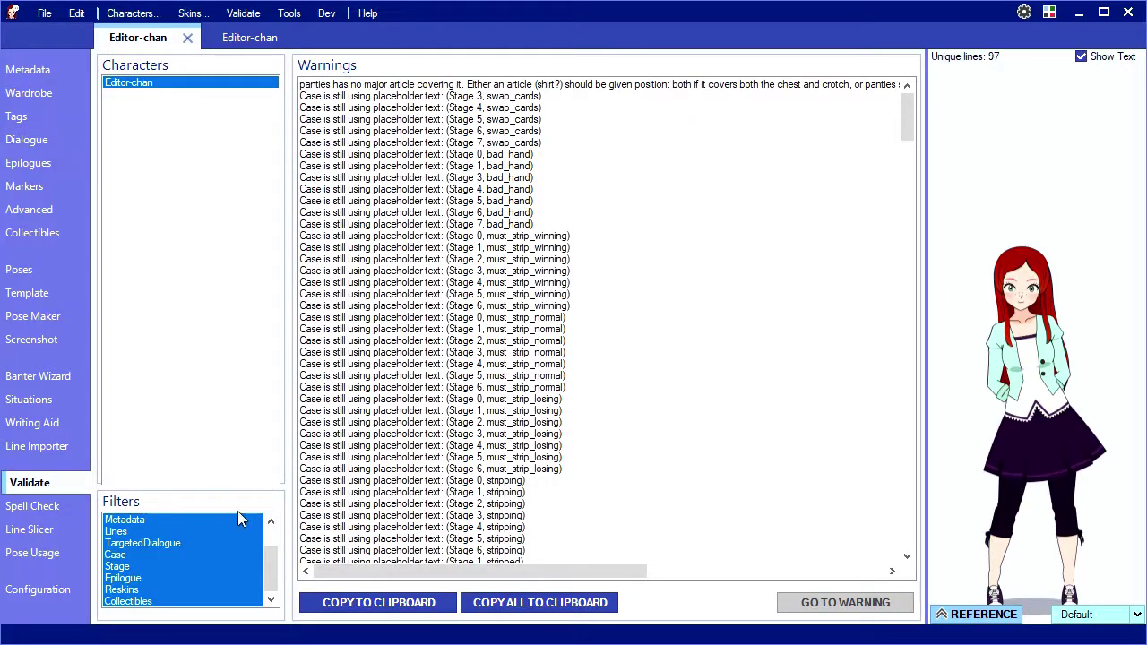
left_click(141, 522)
left_click(130, 532)
scroll(153, 551, "up", 1)
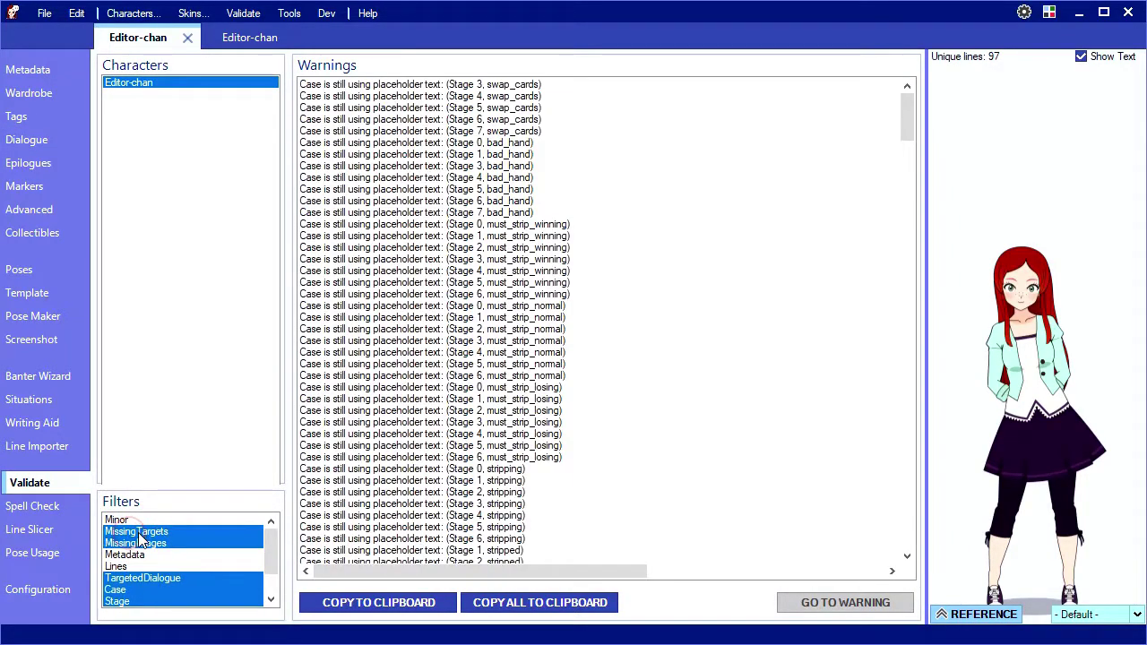
left_click(135, 578)
scroll(144, 564, "down", 1)
left_click(125, 555)
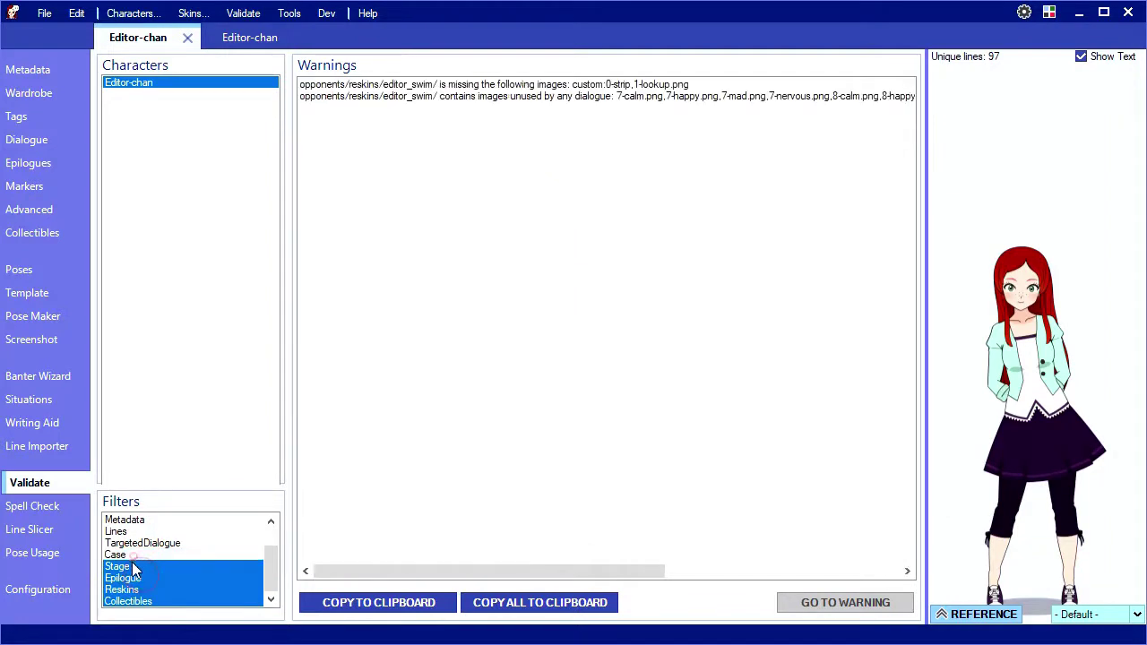
left_click(132, 566)
left_click(135, 578)
left_click(151, 598)
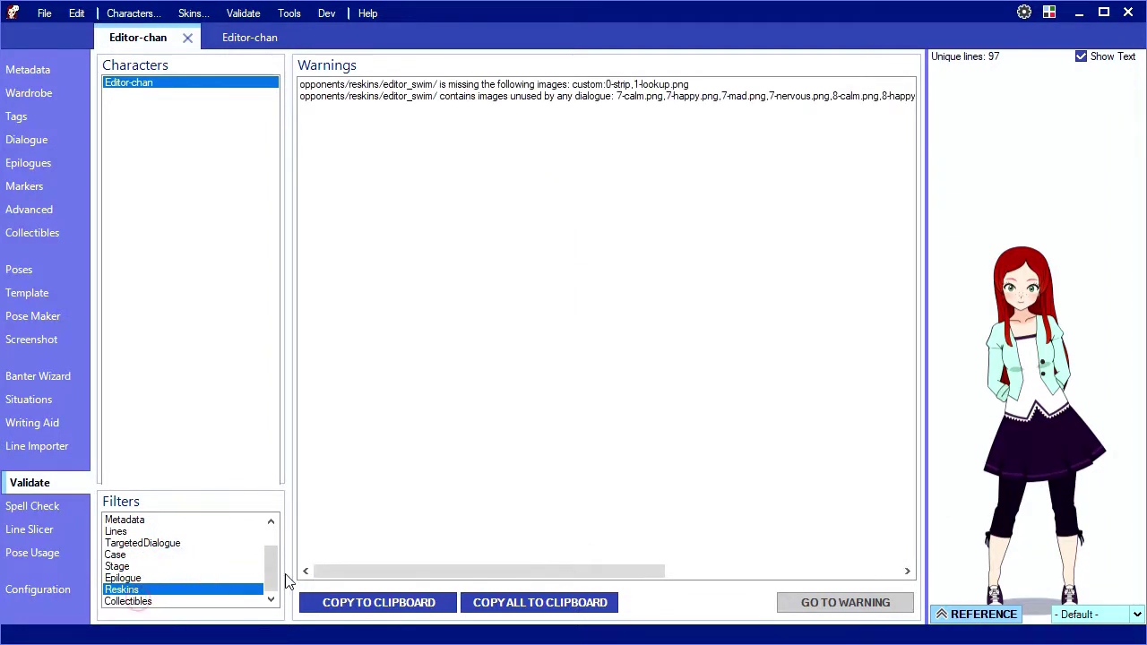
left_click(413, 570)
left_click_drag(413, 570, 346, 576)
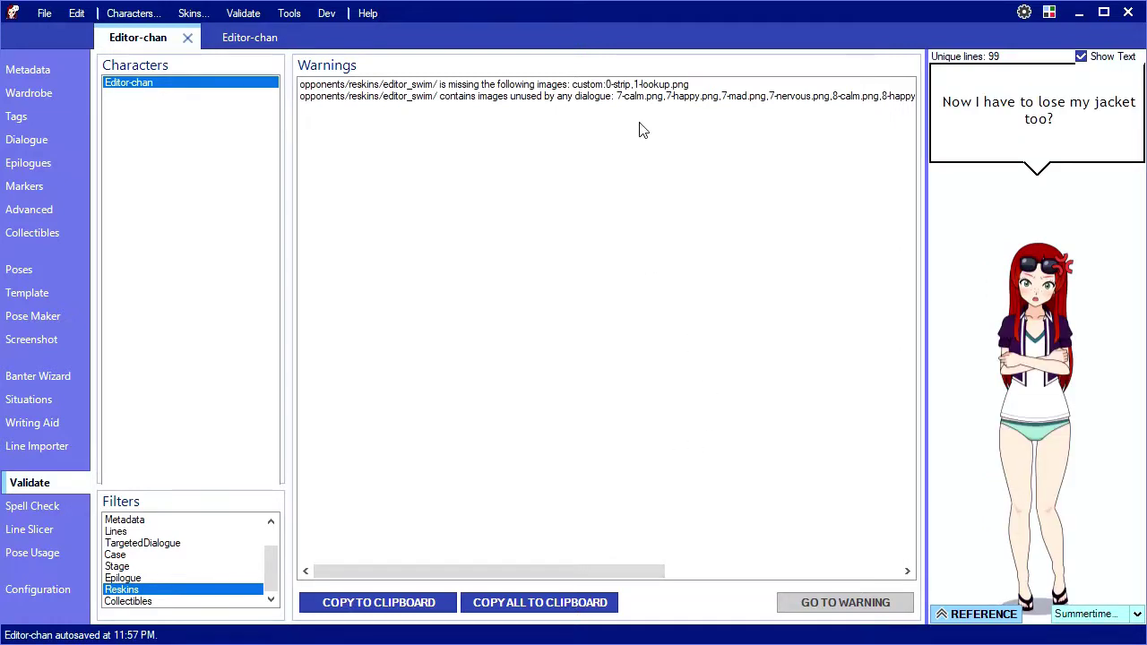
Step: In File Explorer, delete the unused images 7-calm.png through 9-nervous.png from the editor_swim folder
left_click(249, 38)
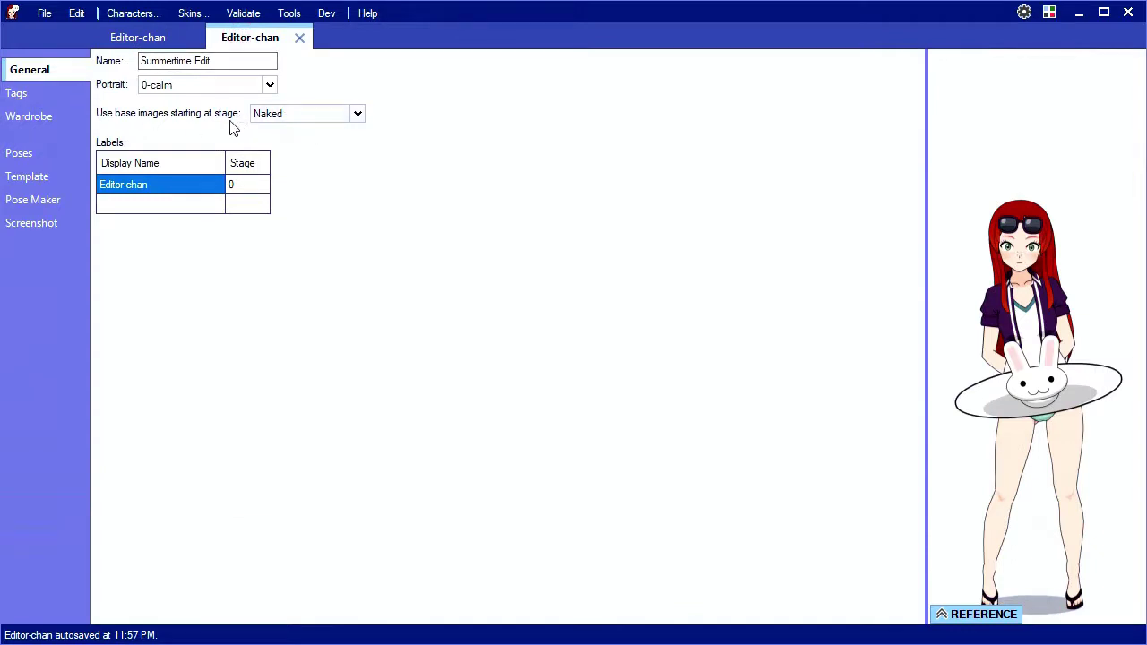
left_click(152, 43)
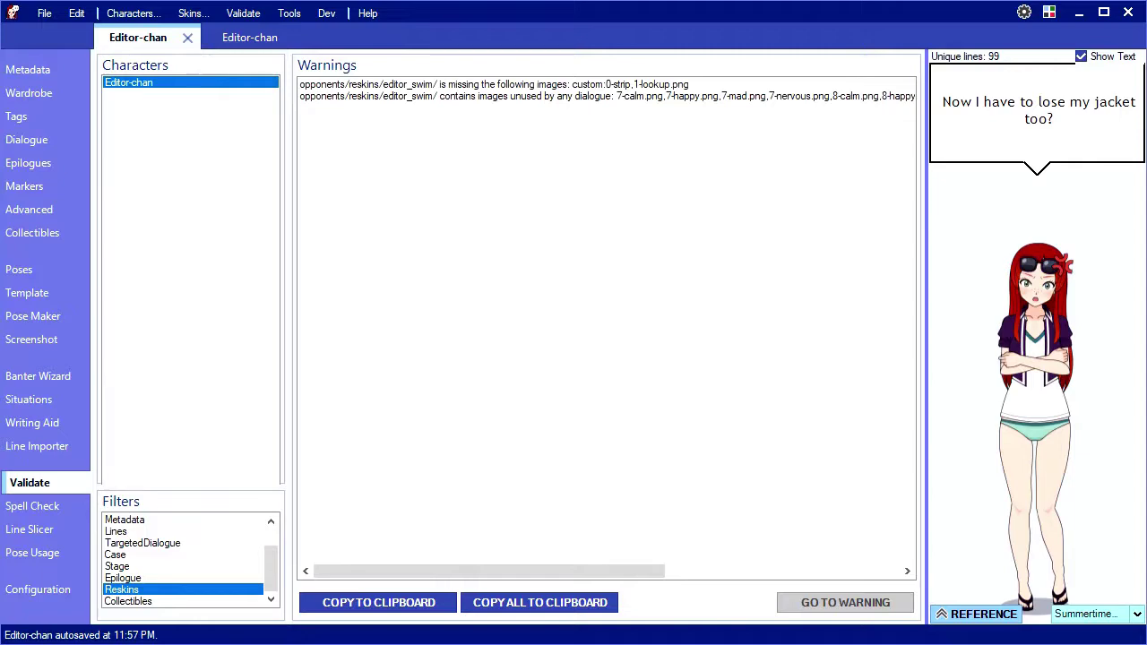
scroll(638, 457, "down", 2)
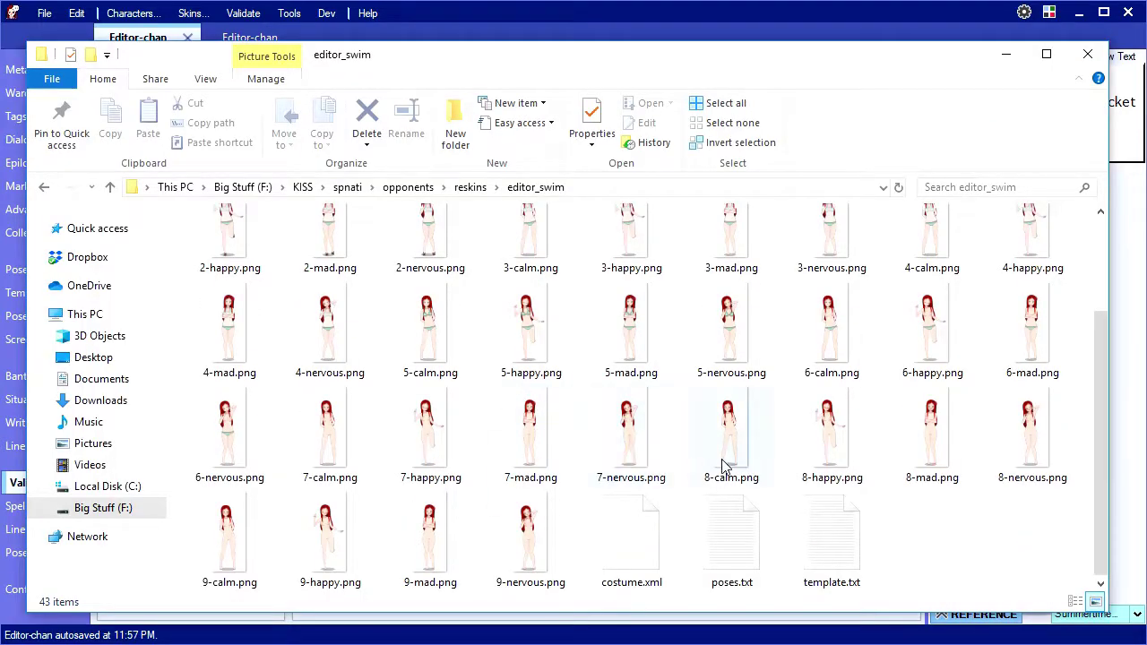
left_click(334, 440)
left_click(541, 526, "shift")
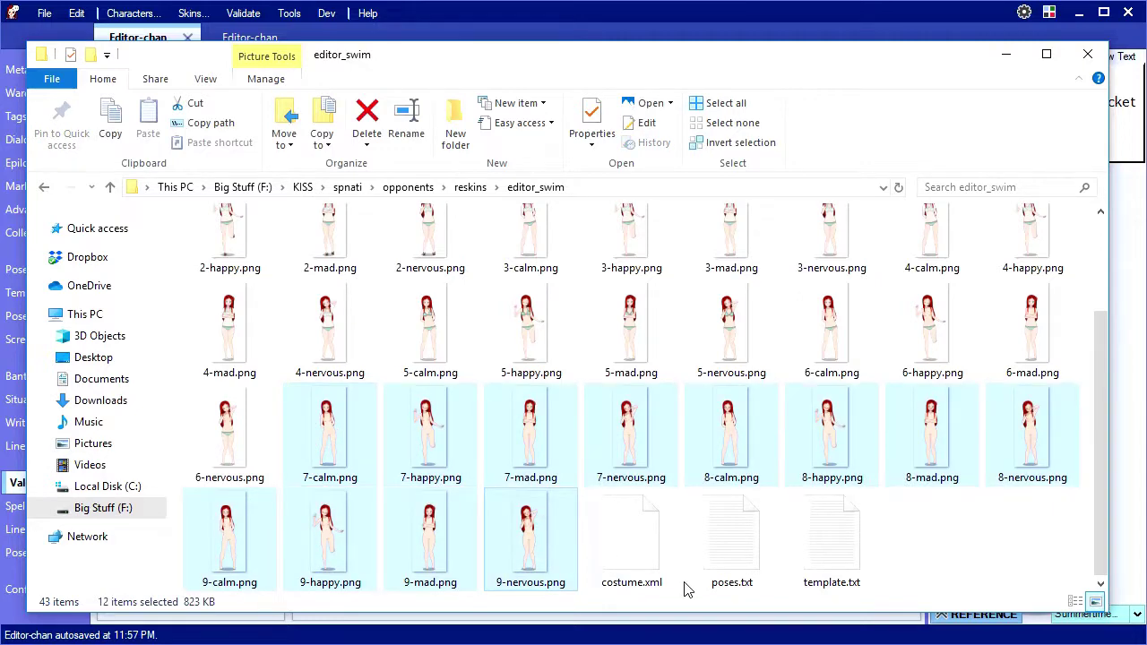
key("Delete")
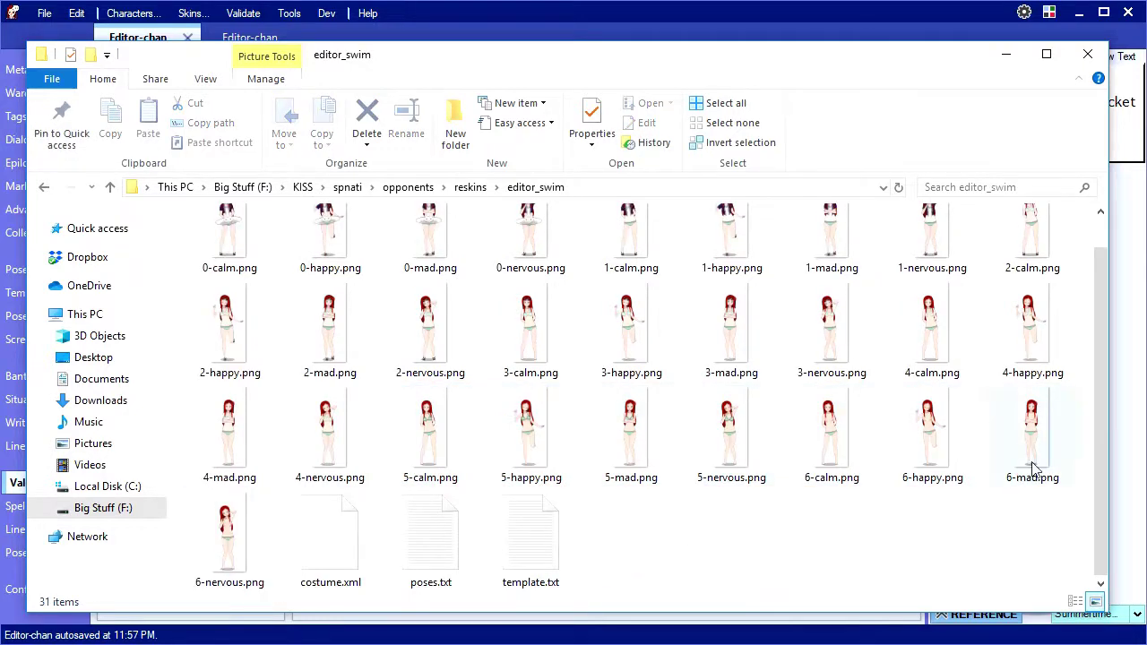
Step: Return to the character editor and rerun the validation of Editor-chan
left_click(1120, 439)
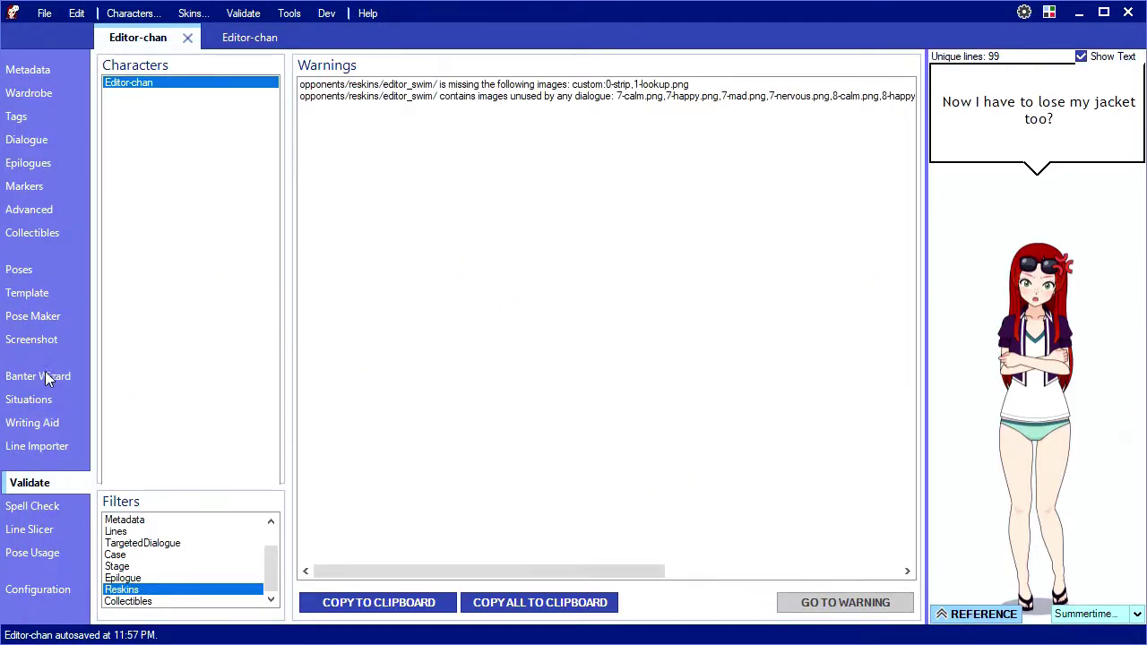
left_click(43, 62)
left_click(47, 482)
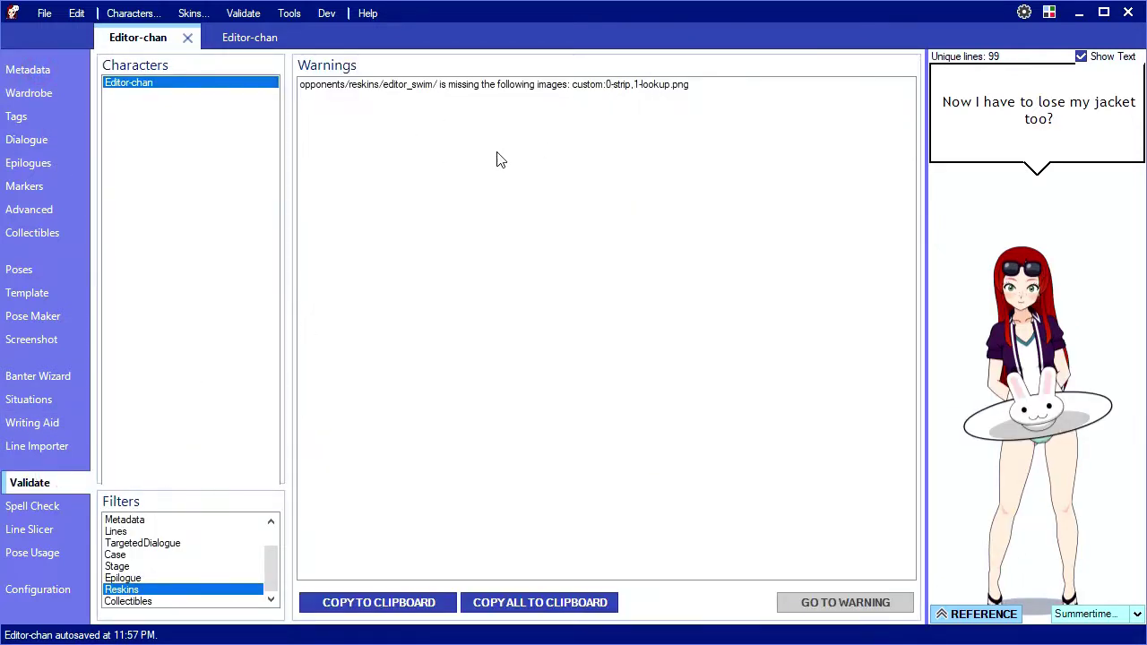
Step: In the Summertime Edit skin, paste the swimsuit model code into the stage 1 lookup pose and import it with its existing cropping
double_click(493, 85)
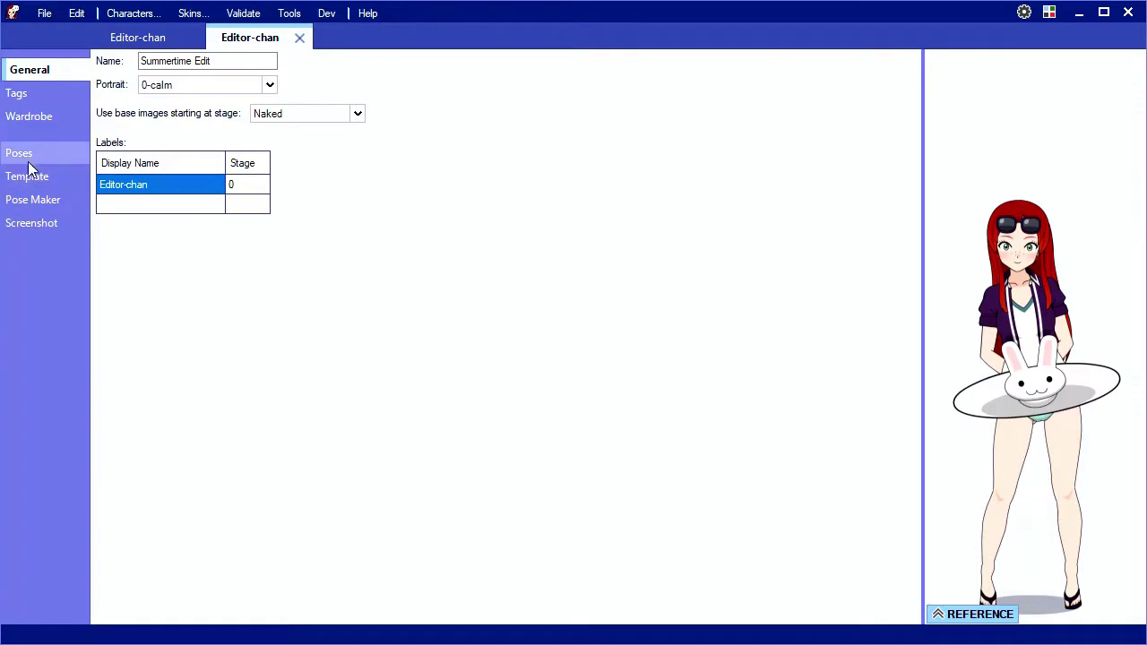
scroll(410, 379, "down", 20)
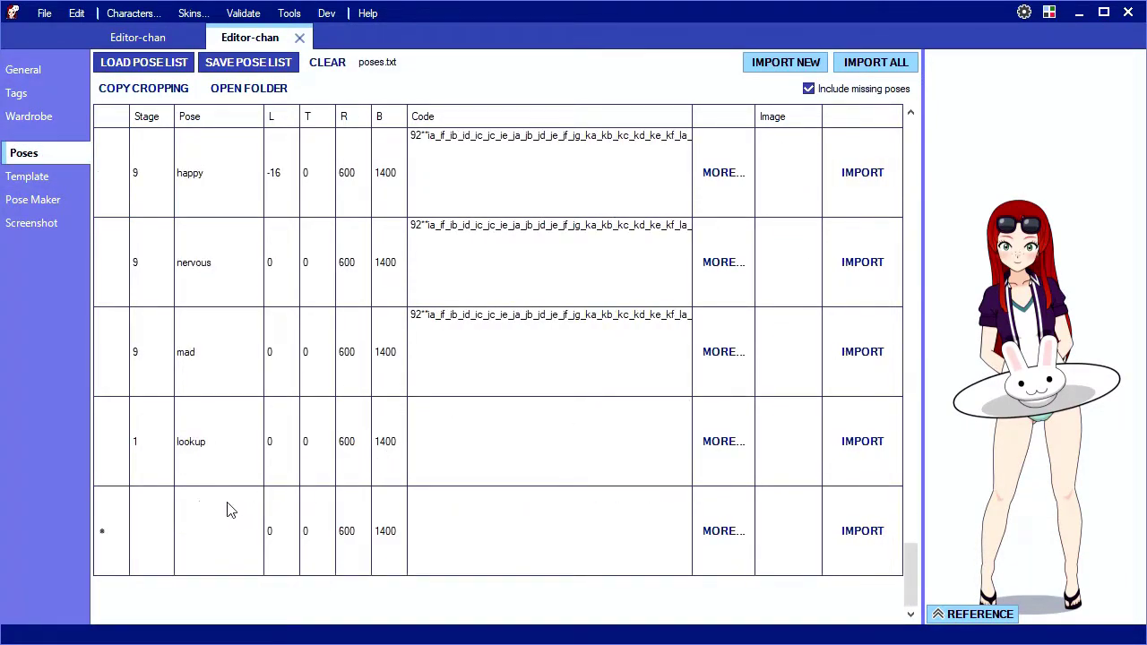
type("50.2.60.50.50_ad0.0.0.0.0.0.0.0.0.0.0_ae1.0.0.0.0_ia_if_ib7.3E184E.55.3E184E.2.3.0.1.27.371546.0.27.371546.0.1.0.0.0.0.2.21.0.0.0.0.0.0_id0.55.55.27.0.0.1.2.0.0.2.0.0.3.0.0.0.0.1.0.0.0.0.4_ic_jc_ie_ja_jb_jf_jg_jd2.1B0C23.1B0C23.1B0C23.0.4.0.0.0_je2.1B0C23.1B0C23.0.4.0.0.0_ka52.27.27.29.0_kb12.29.27.0_kc_kd_ke_kf_la_lb25.59.3A1649.0.1.1.47.1_oa_os_ob_oc_od_oe_of_lc_m00_n00_s00_og_oh_oo_op_oq_or_om_on_ok_ol_oi_oj_f00")
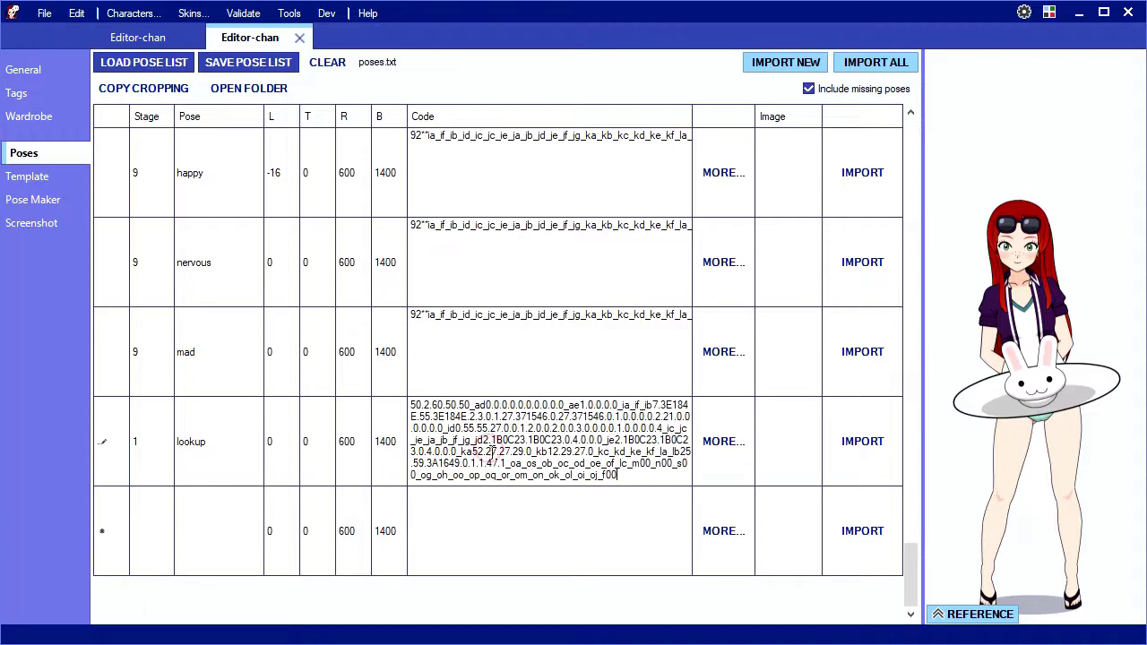
left_click(855, 458)
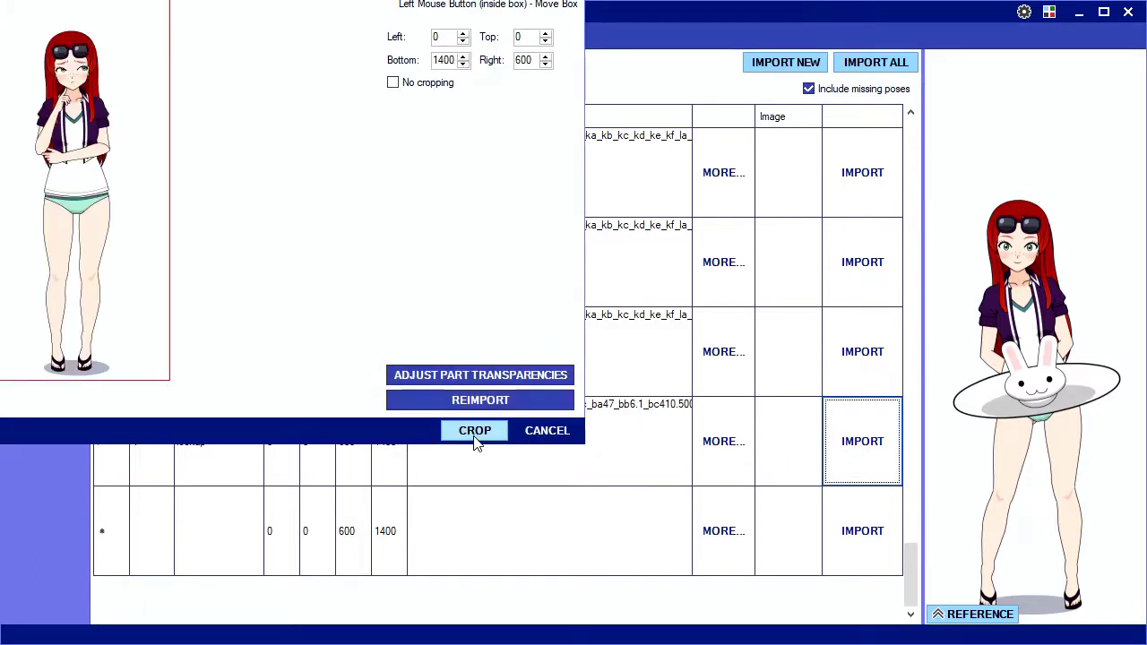
left_click(475, 431)
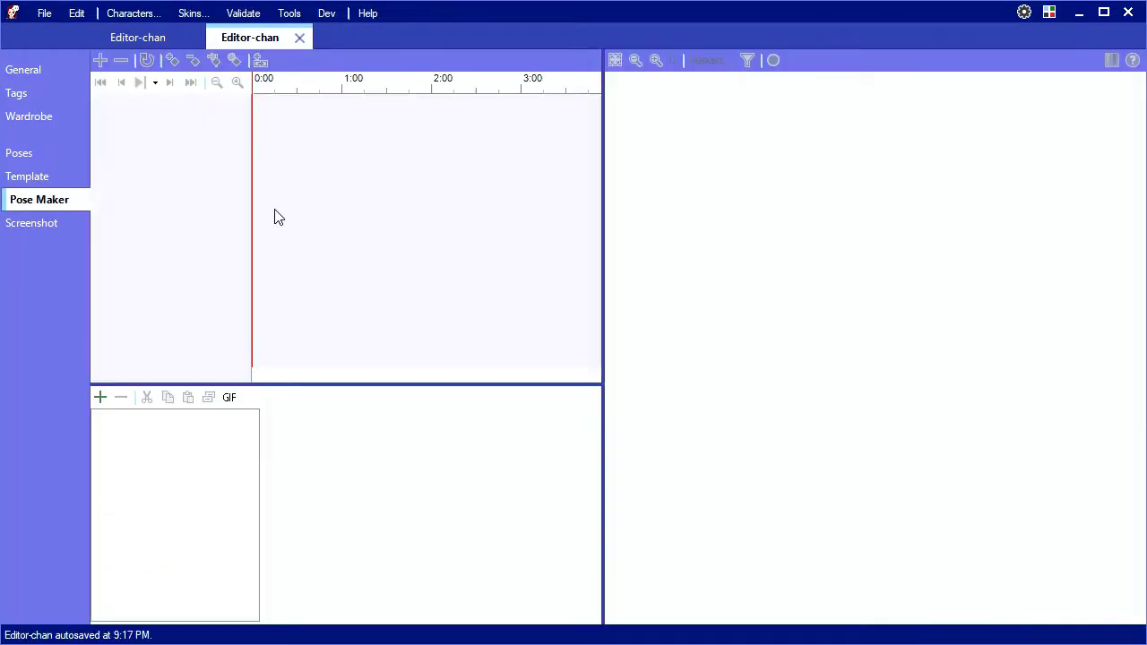
Step: Copy the 1-strip custom pose from the base Editor-chan character and return to the Summertime Edit skin's pose maker
left_click(134, 34)
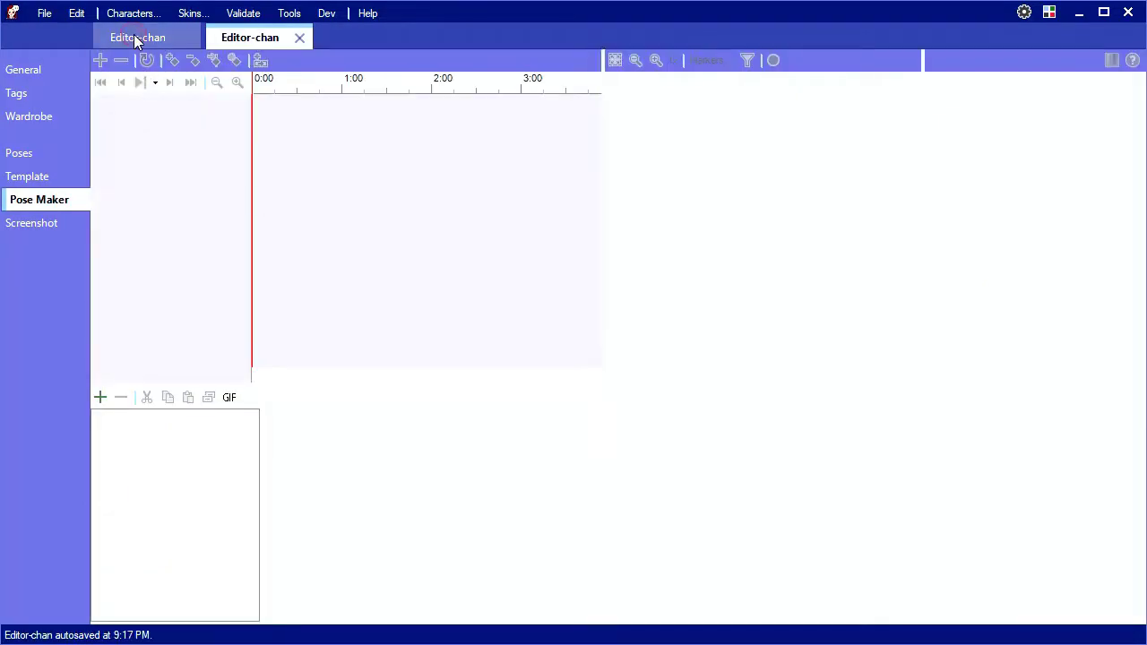
left_click(36, 316)
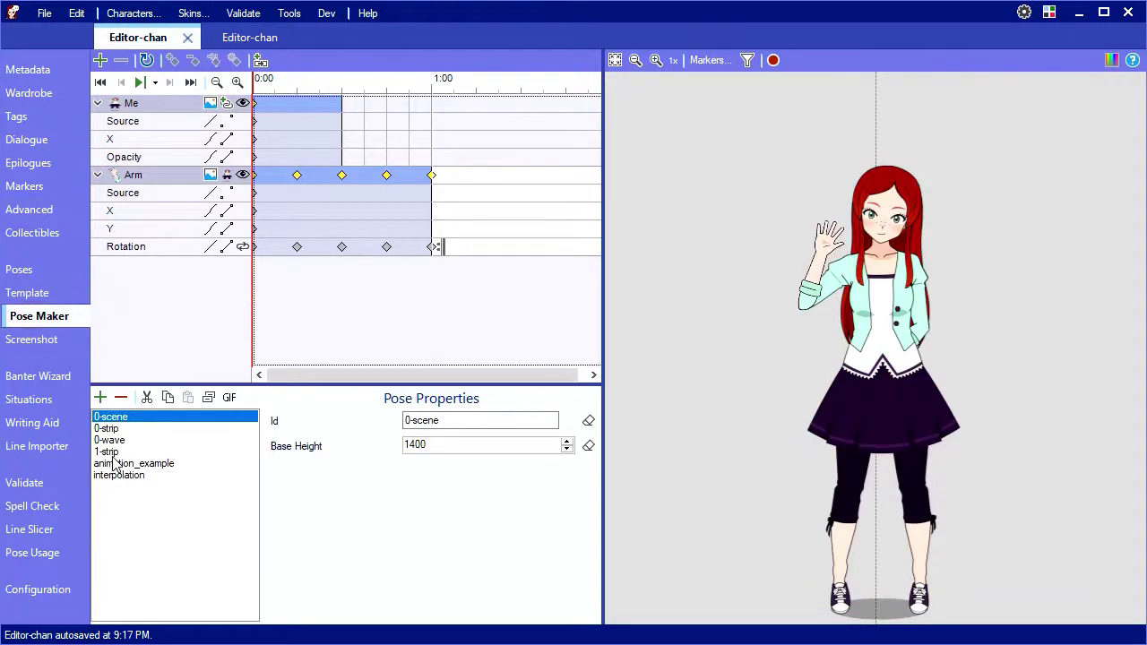
left_click(111, 452)
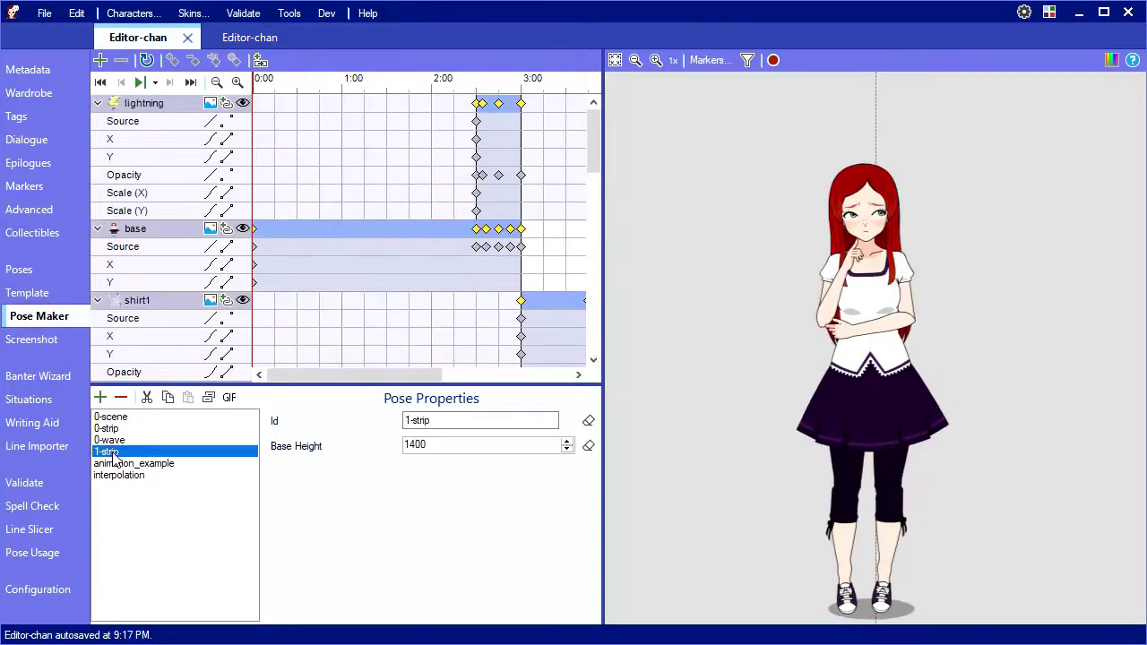
left_click(168, 397)
left_click(251, 37)
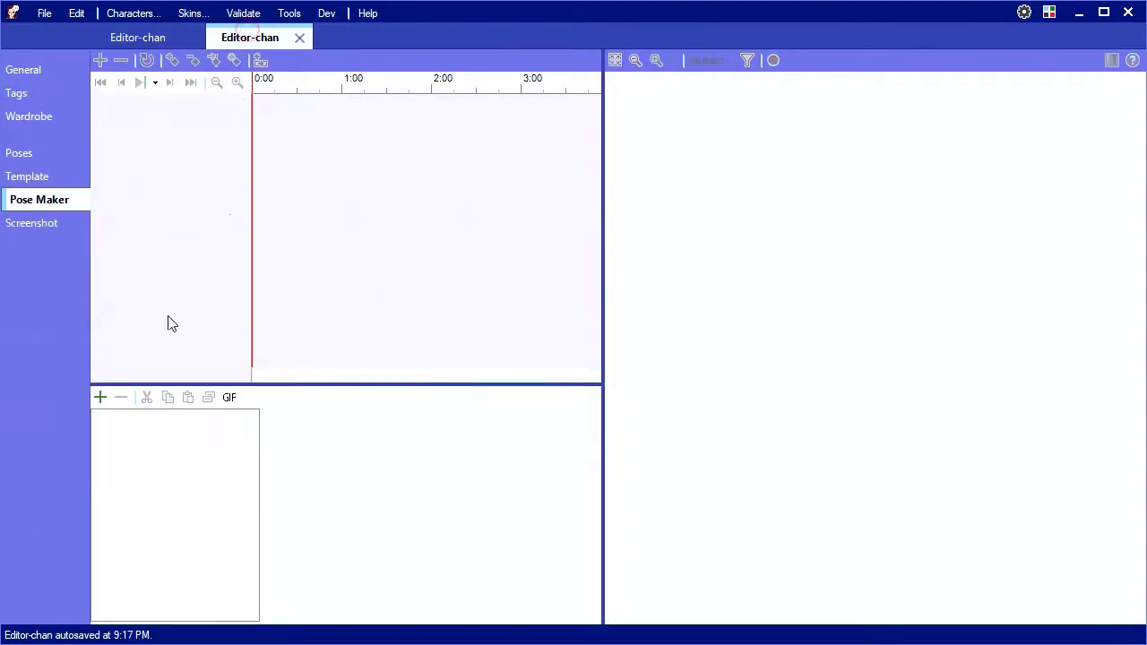
Step: Paste the copied 1-strip pose into the skin and delete the placeholder new_pose
left_click(100, 397)
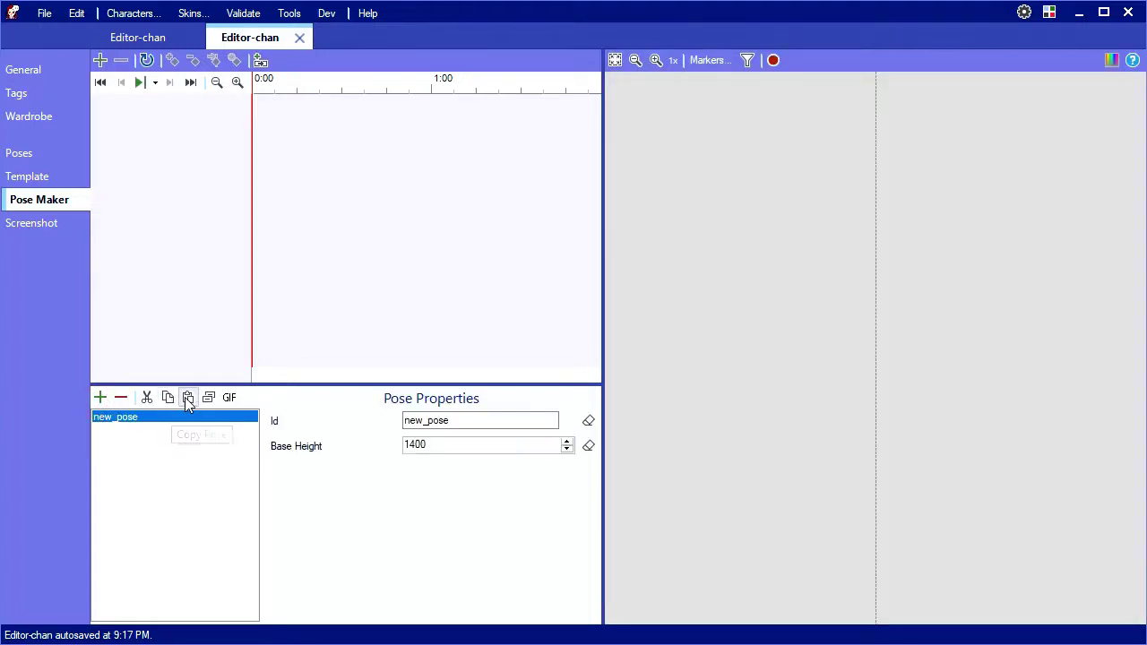
left_click(187, 397)
left_click(135, 429)
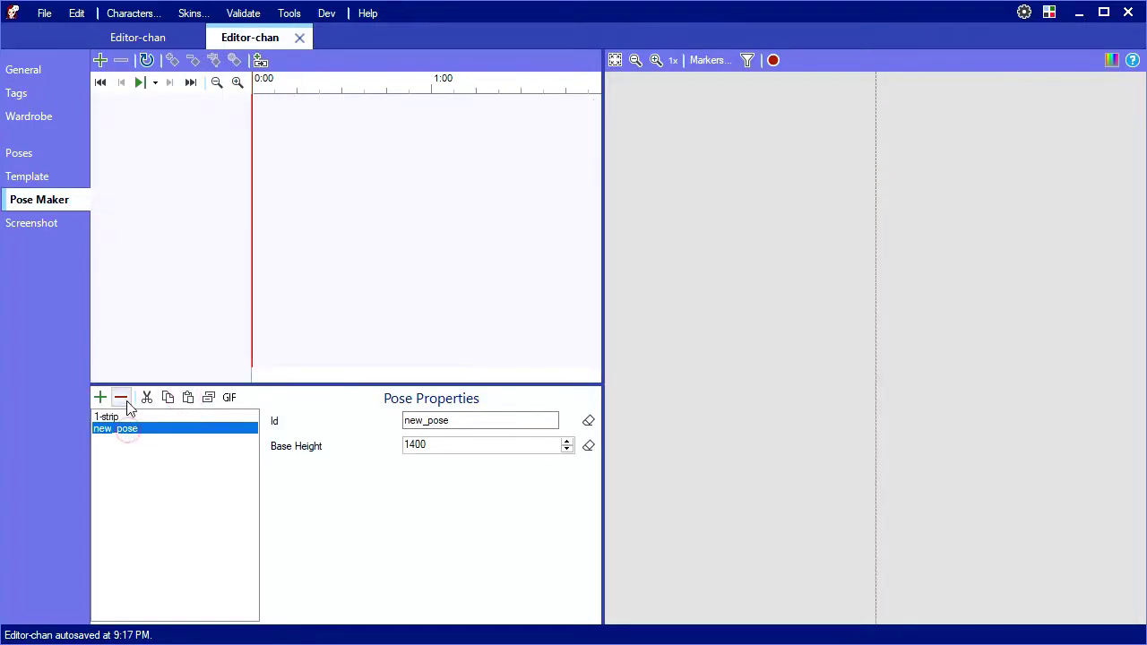
left_click(121, 397)
left_click(650, 425)
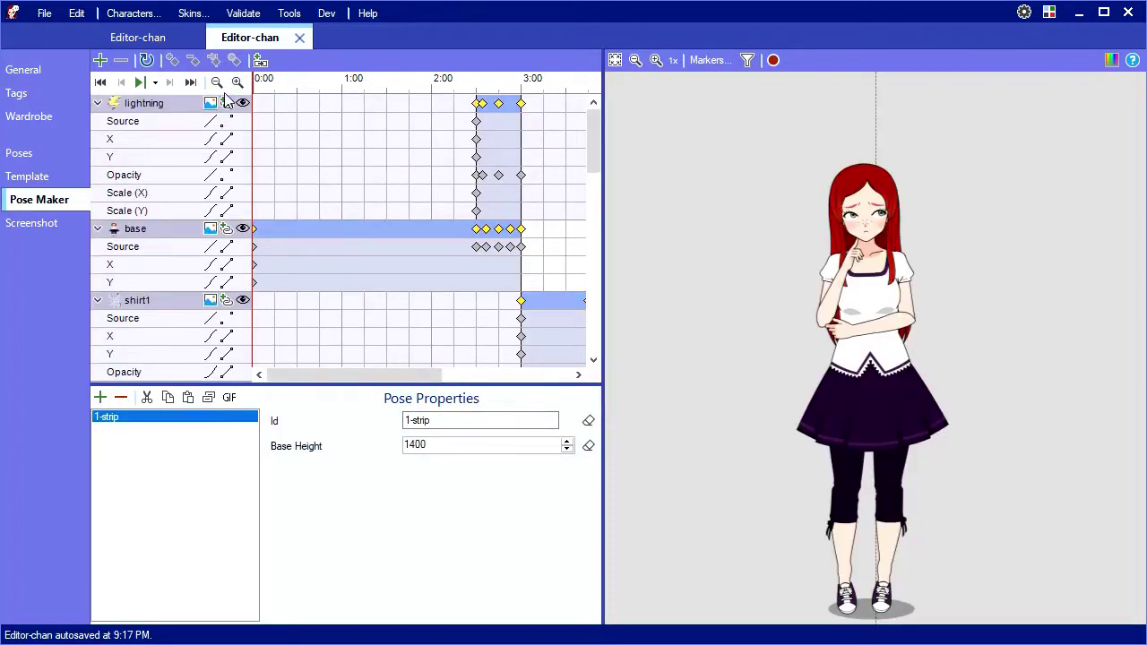
Step: Replace the base sprite's source images in the 1-strip pose with the swimsuit versions from the editor_swim folder
left_click(140, 83)
left_click(211, 230)
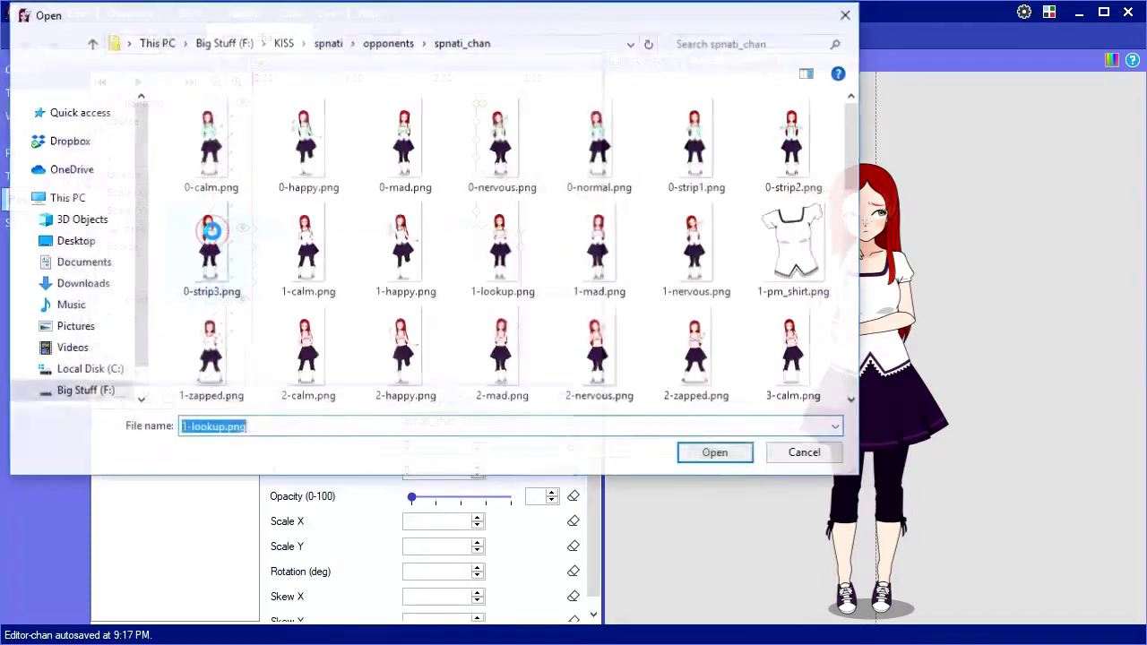
left_click(523, 41)
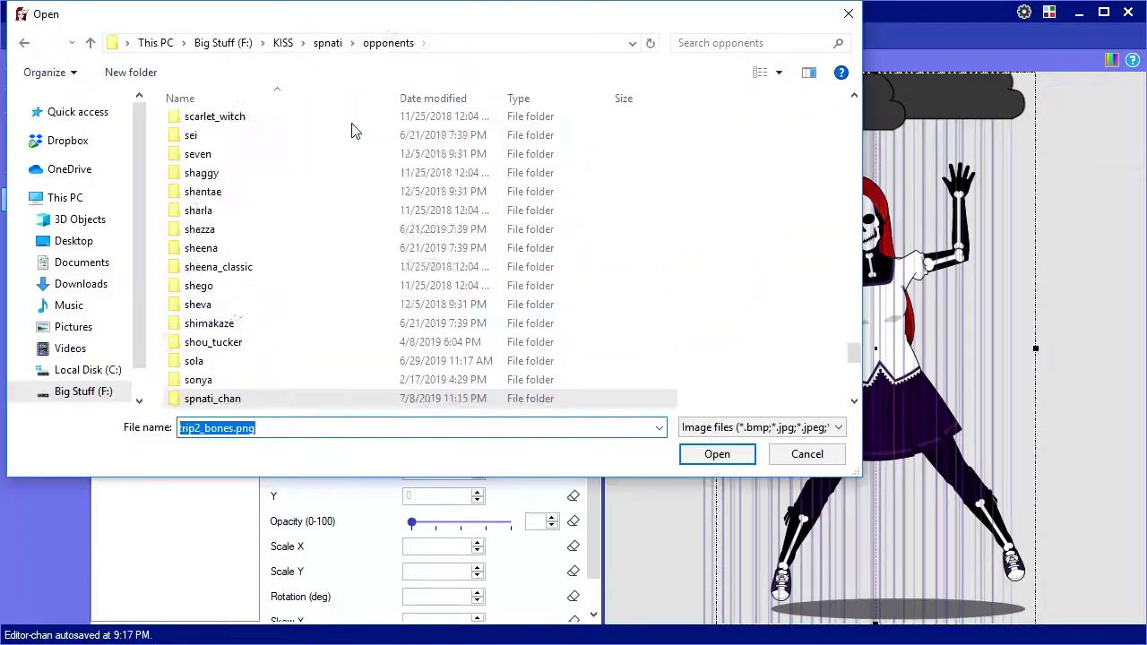
scroll(243, 198, "up", 3)
left_click(308, 340)
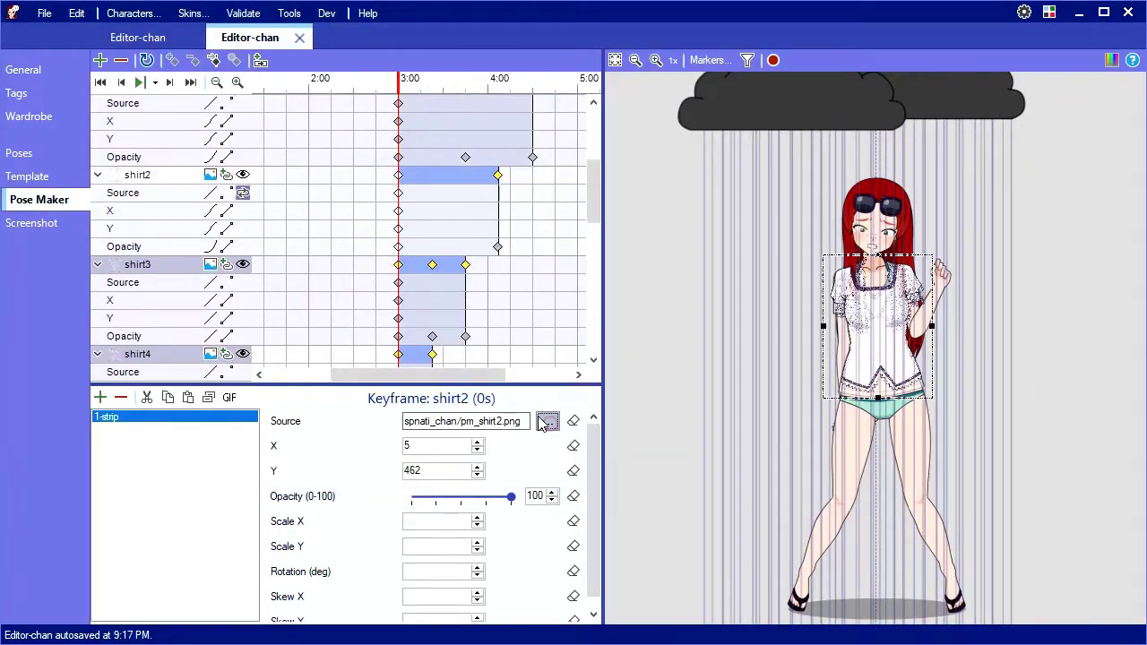
Step: Swap the shirt2 and shirt4 source images for swimsuit jacket versions, hiding the rain sprites to check the fit, and preview the 1-strip animation
left_click(547, 422)
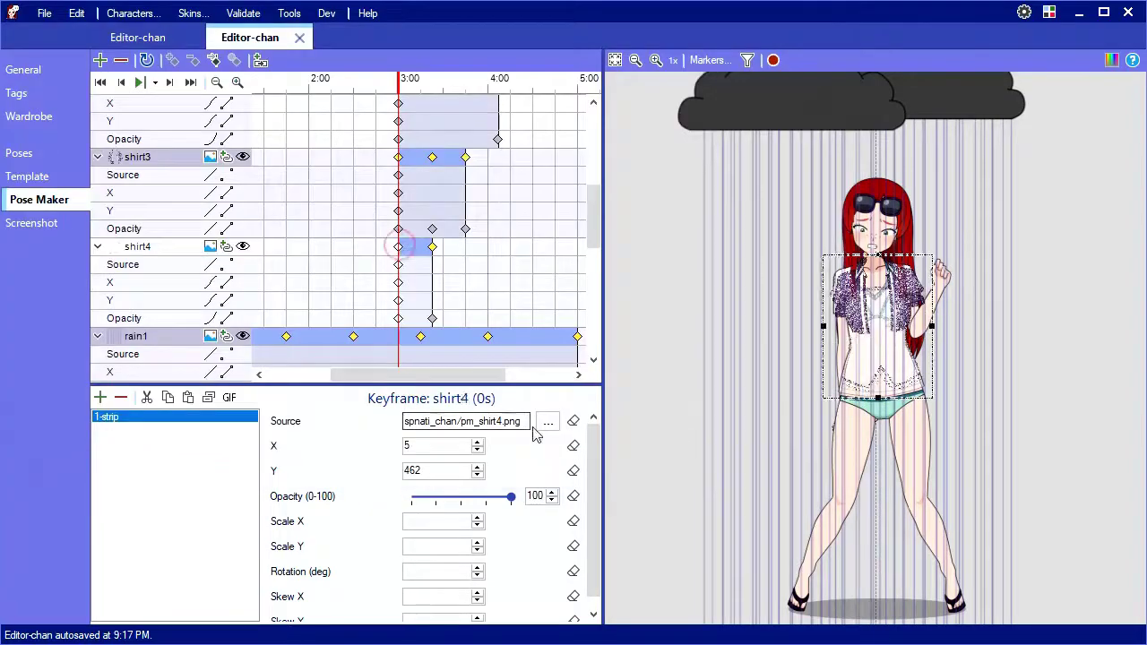
left_click(548, 421)
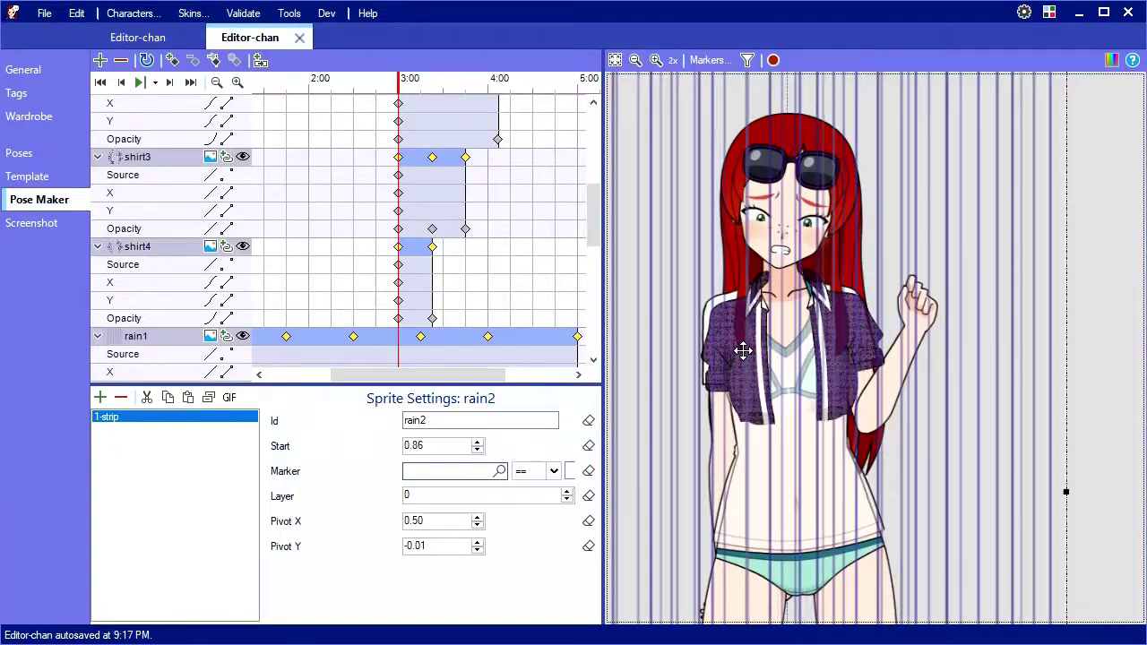
left_click(242, 339)
left_click(242, 337)
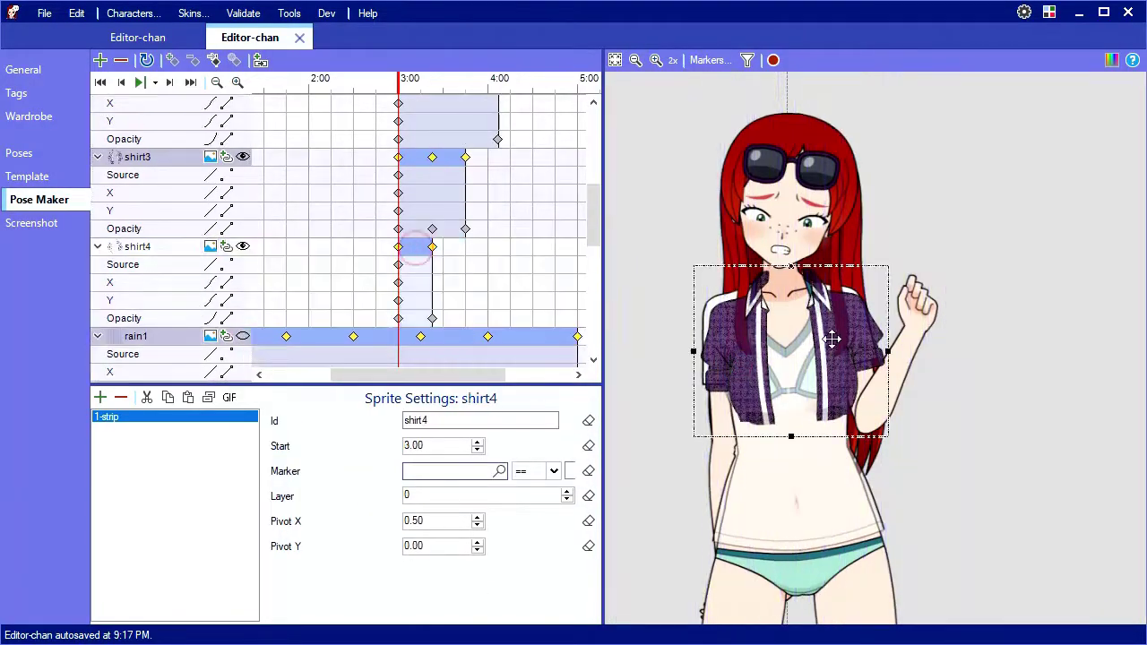
left_click(399, 265)
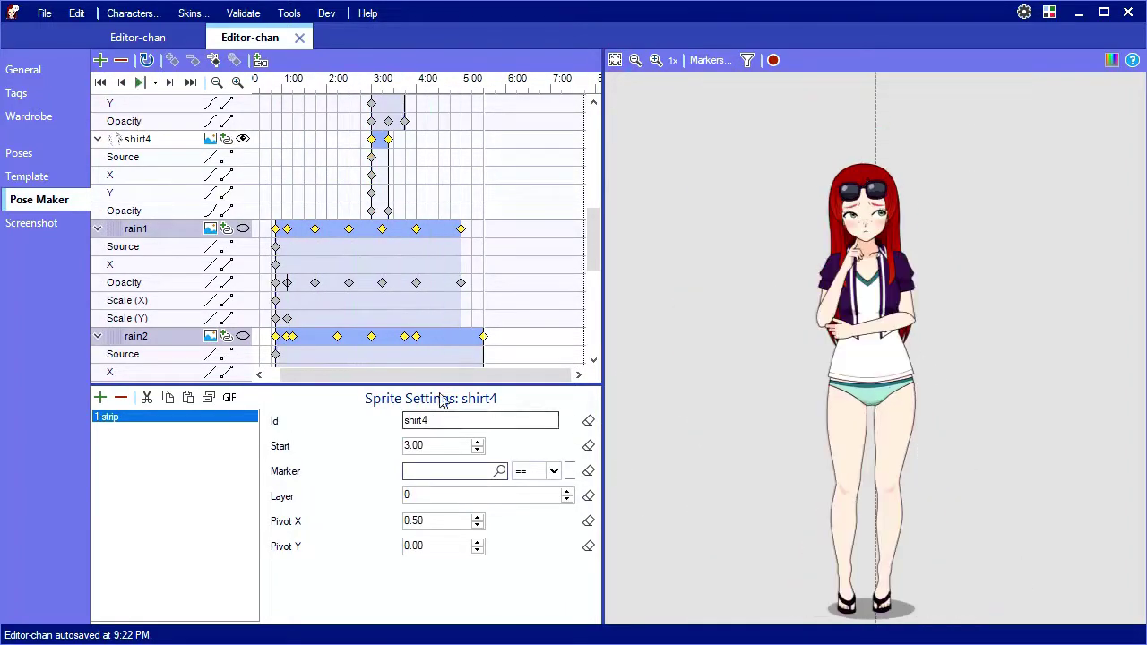
left_click(275, 229)
left_click(140, 82)
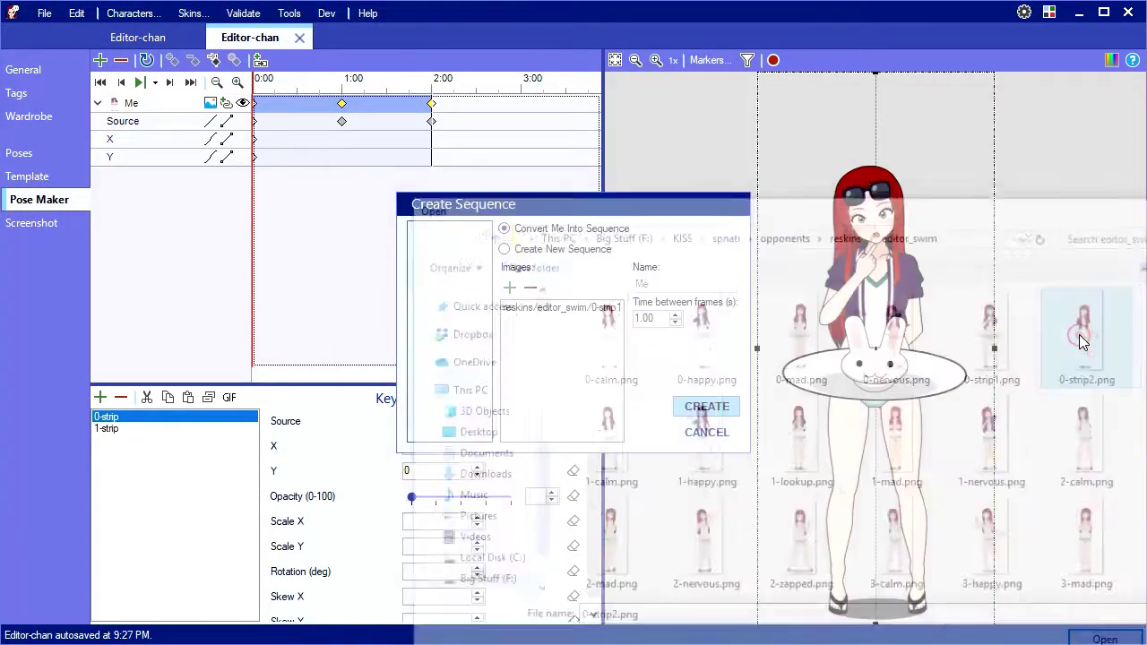
Step: Convert the 0-strip pose's Me sprite into a sequence of the editor_swim 0-strip images with 1.00 s between frames
left_click(699, 410)
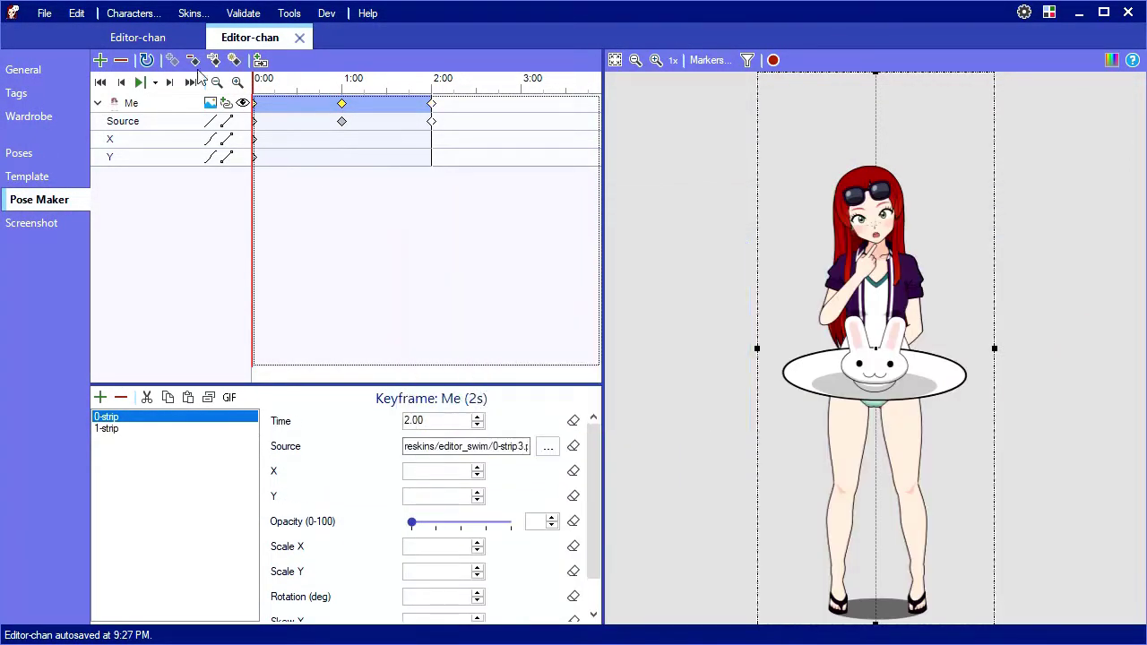
Step: Return to the base Editor-chan character and rerun its validation
left_click(140, 37)
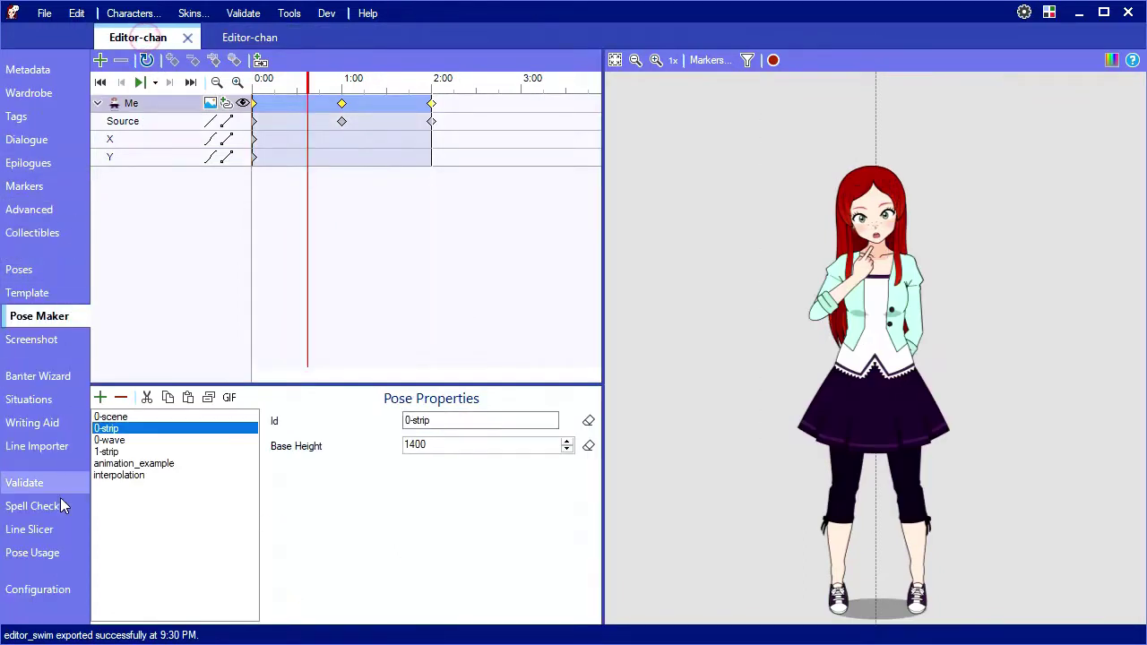
left_click(55, 485)
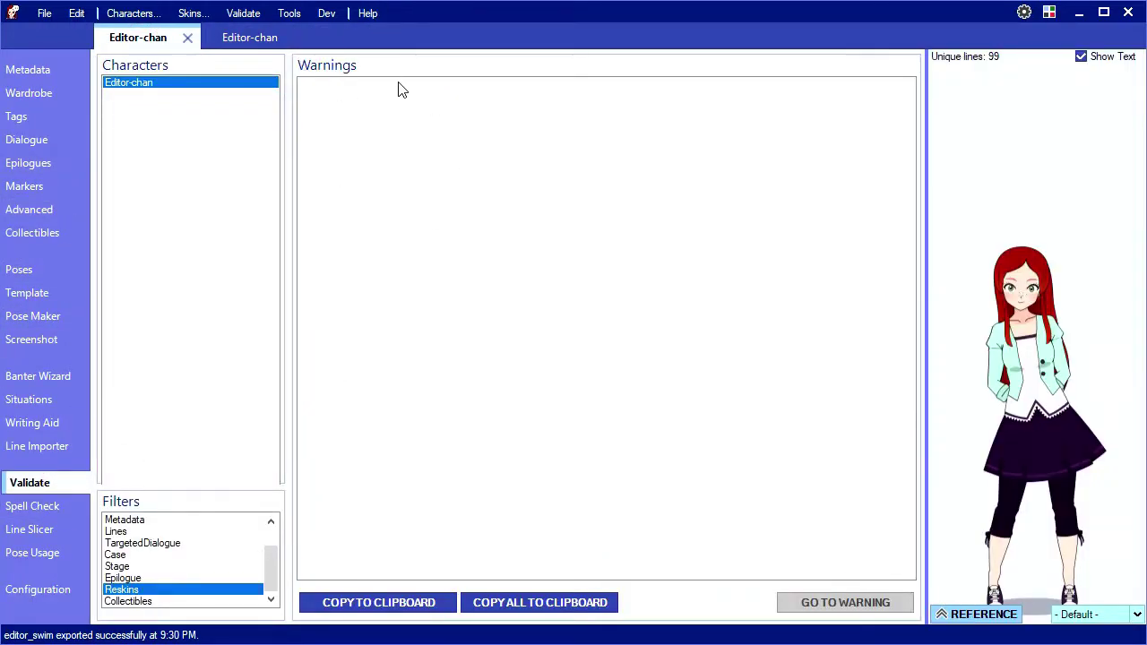
Step: Add a Must Strip (Self) dialogue case for the Fully Clothed stage and give its first line the happy image
left_click(27, 139)
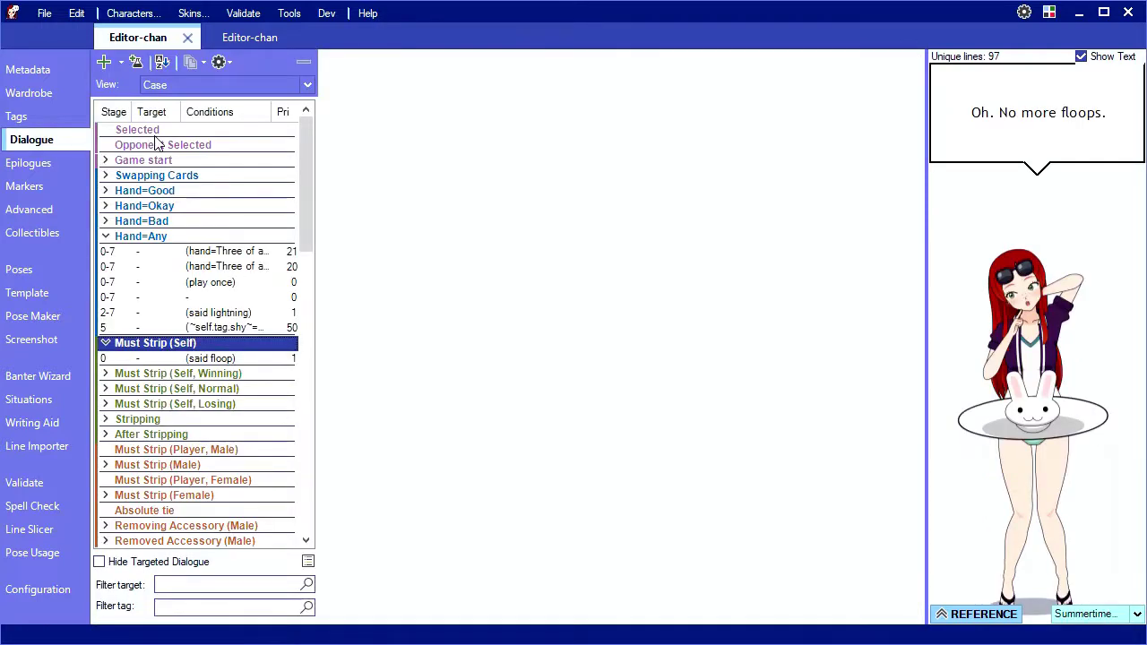
left_click(105, 62)
left_click(428, 460)
left_click(358, 477)
Step: Write the line "Guess I'll get rid of this floatie. It's really bulky anyway." as the new case's dialogue text
left_click(484, 461)
type("A")
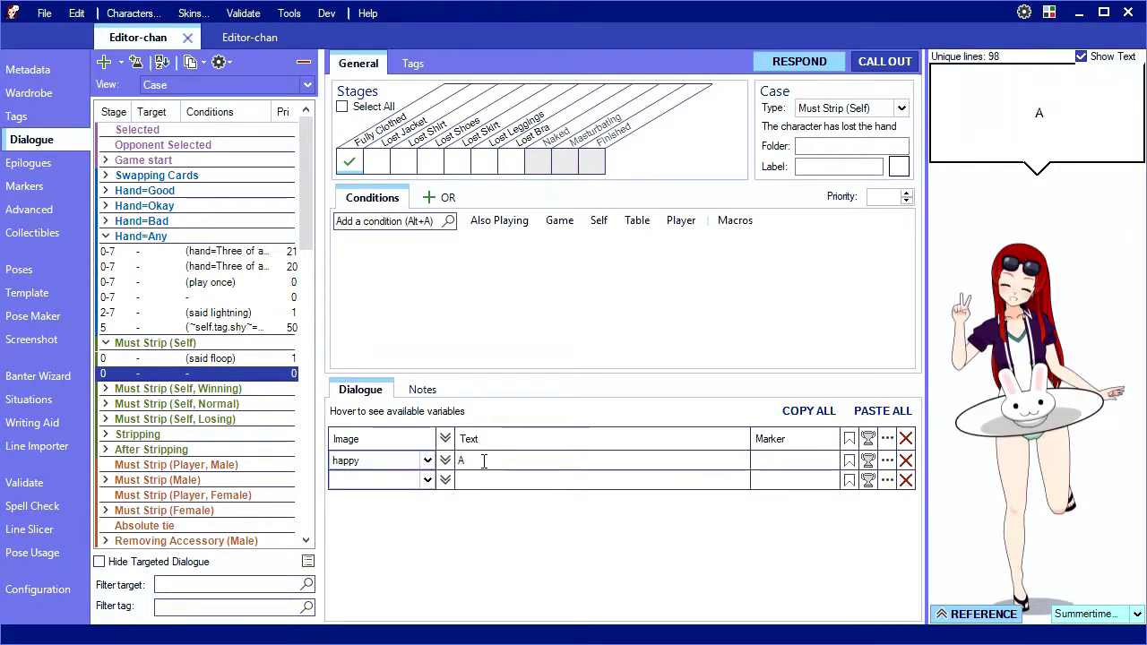
key("BackSpace")
type("Guess I'll get rid of this floatie. It's really bulky anyw")
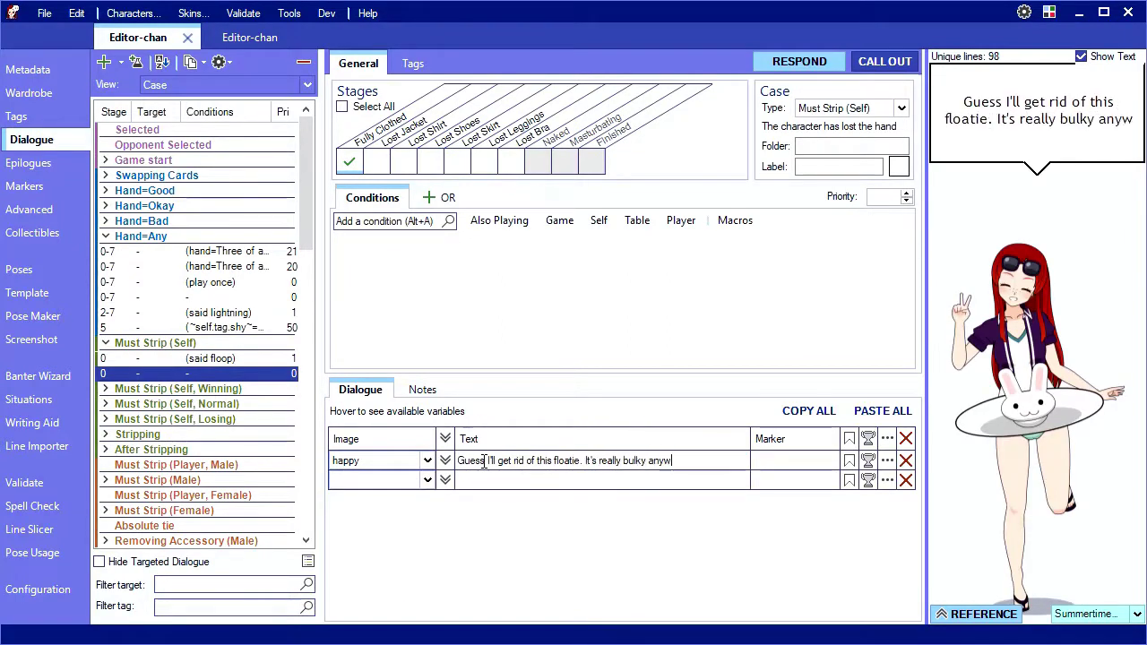
type("ay.")
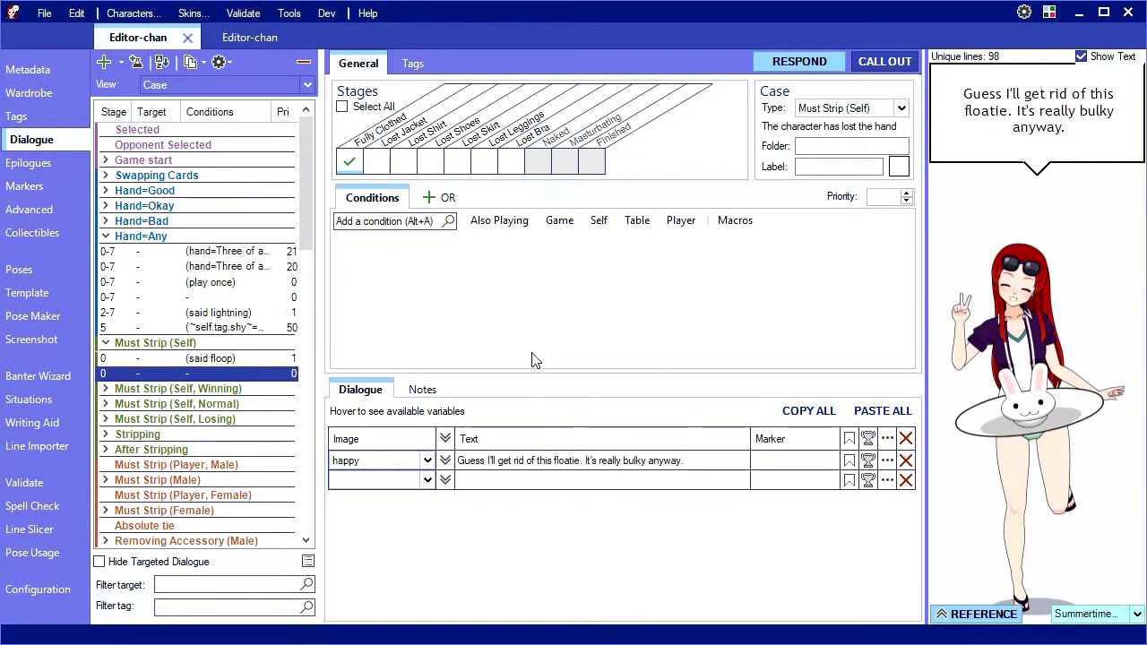
Step: Add a Costume condition to the case with Self as the player and editor_swim as the skin
left_click(681, 221)
left_click(709, 285)
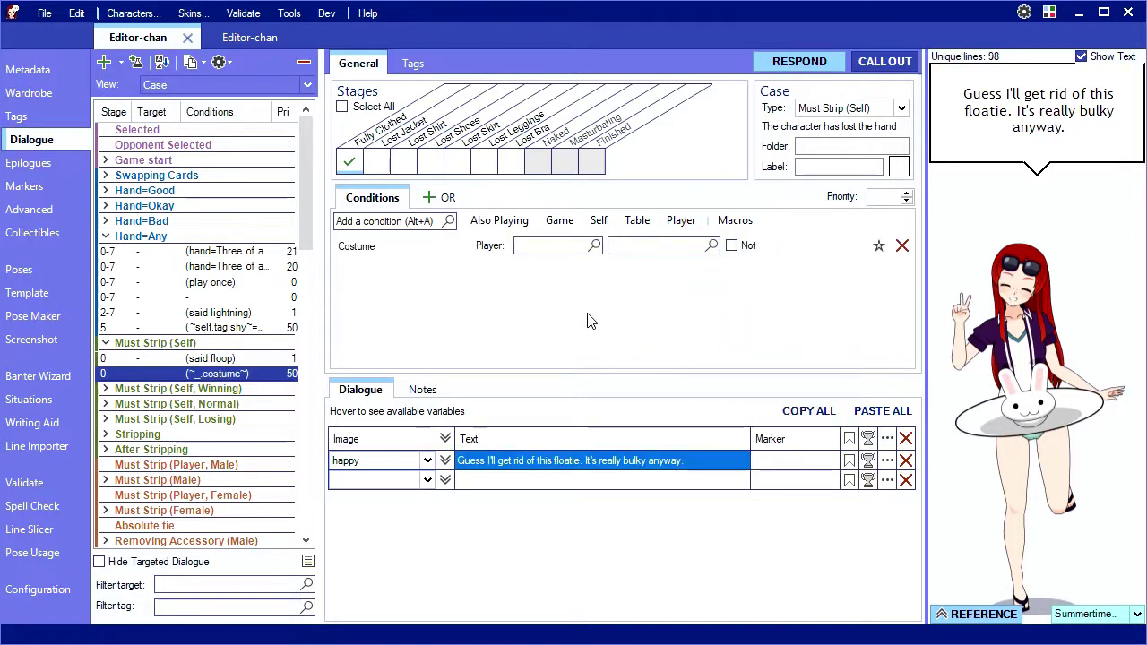
key("Tab")
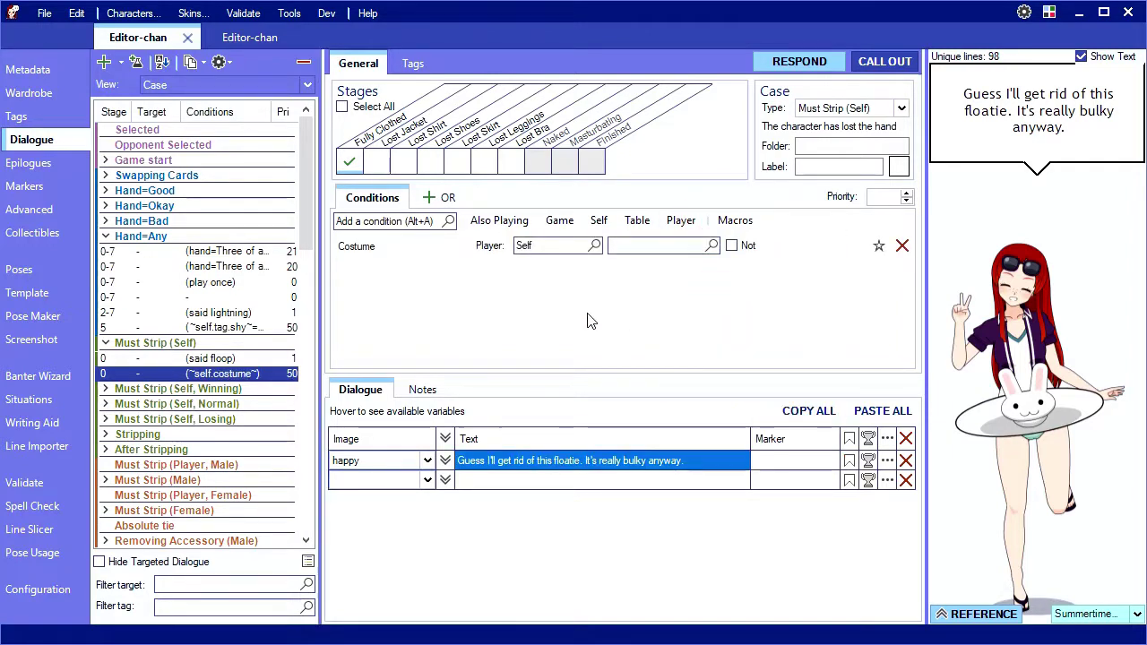
left_click(717, 249)
left_click(339, 244)
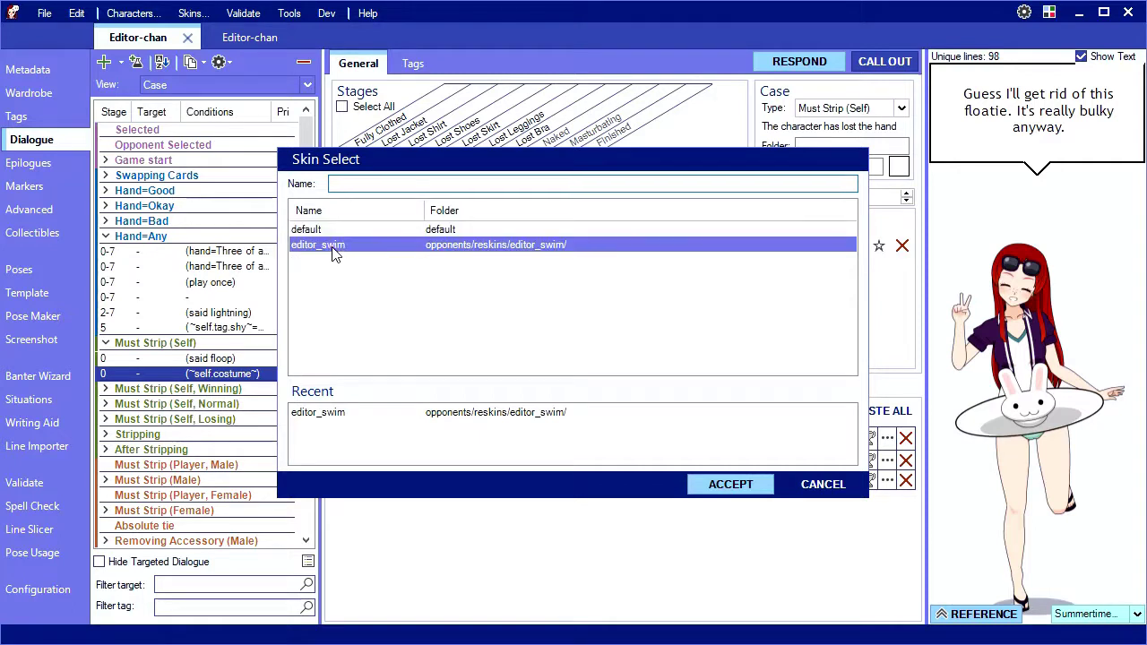
left_click(333, 230)
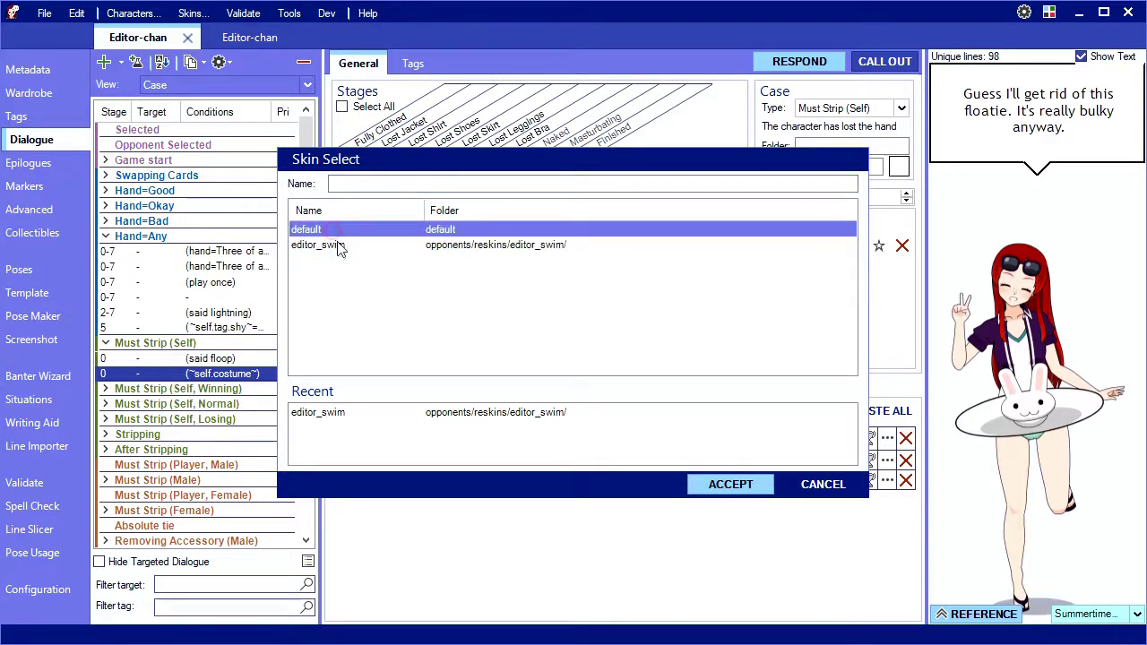
double_click(337, 247)
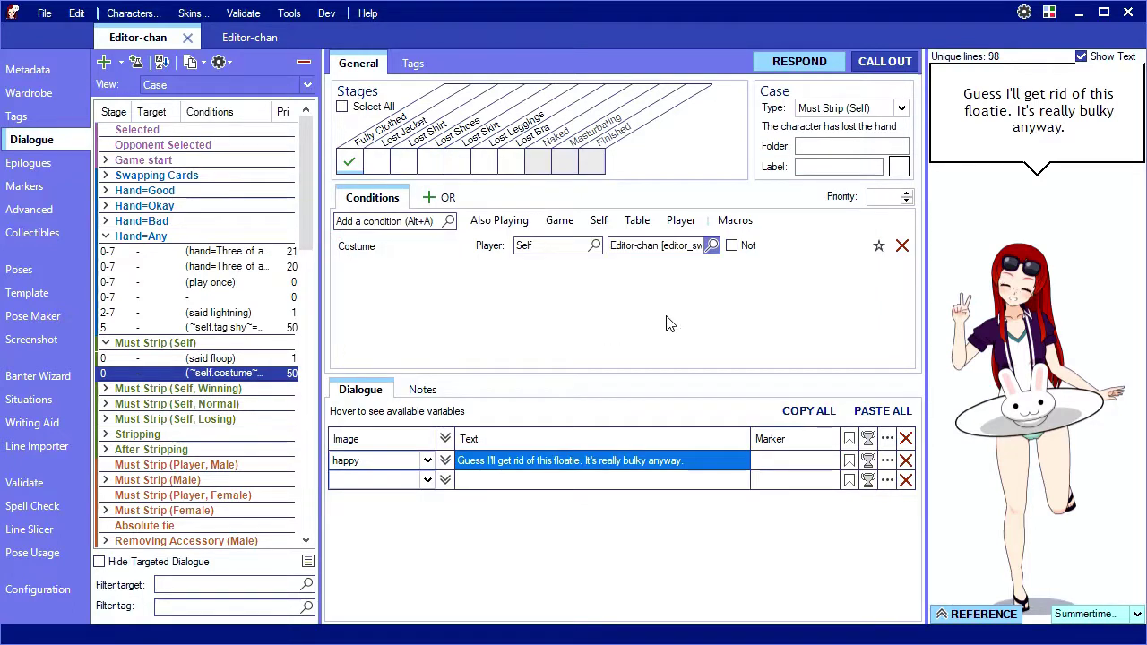
Step: Create a new macro named swimsuit from the case's Costume condition
left_click(878, 247)
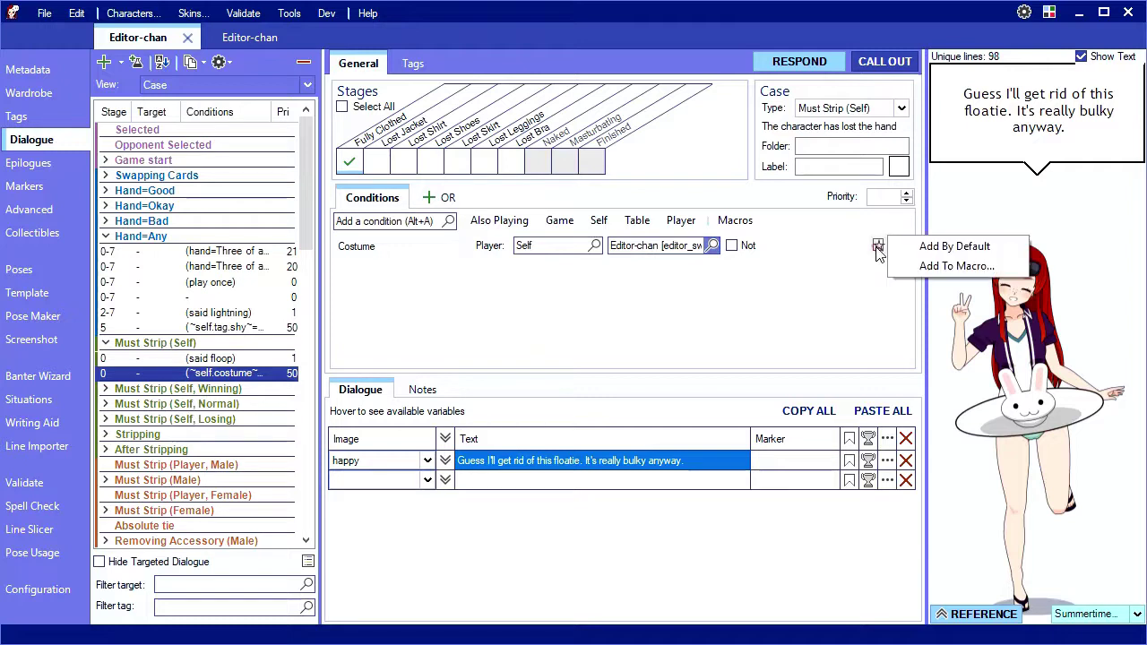
left_click(916, 264)
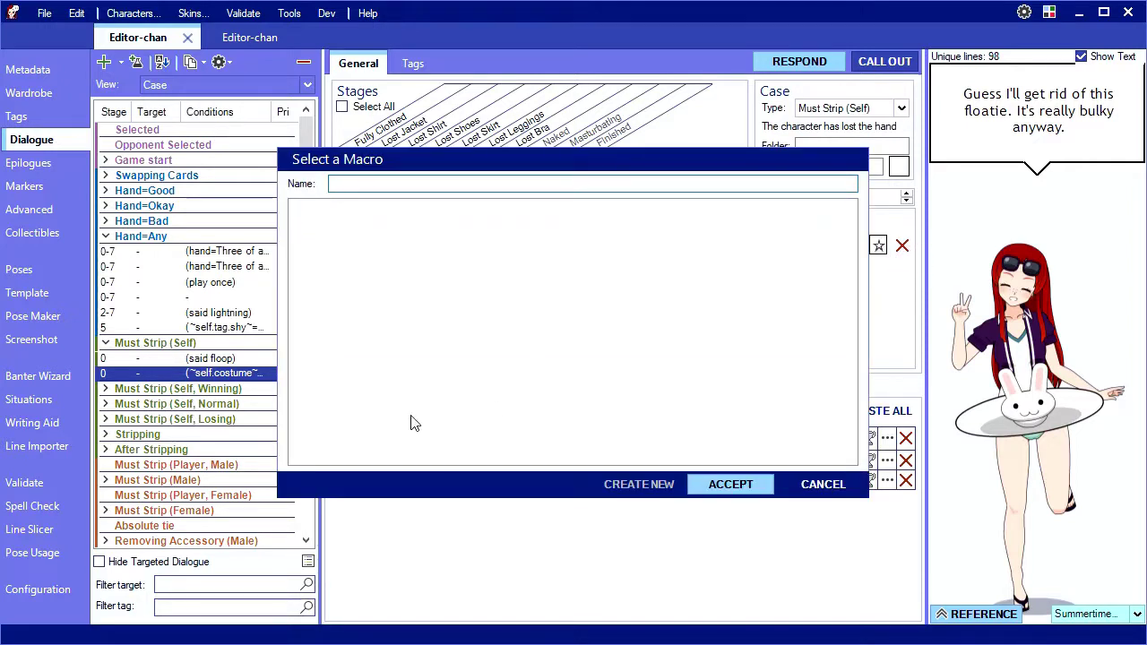
type("swimsuit")
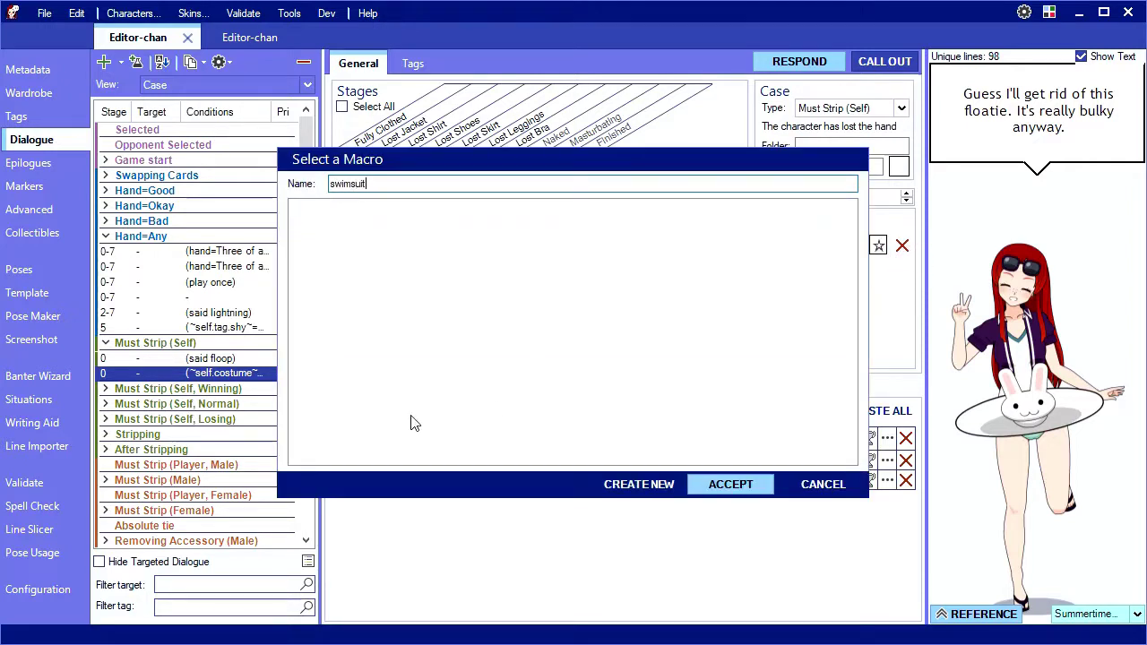
key("Return")
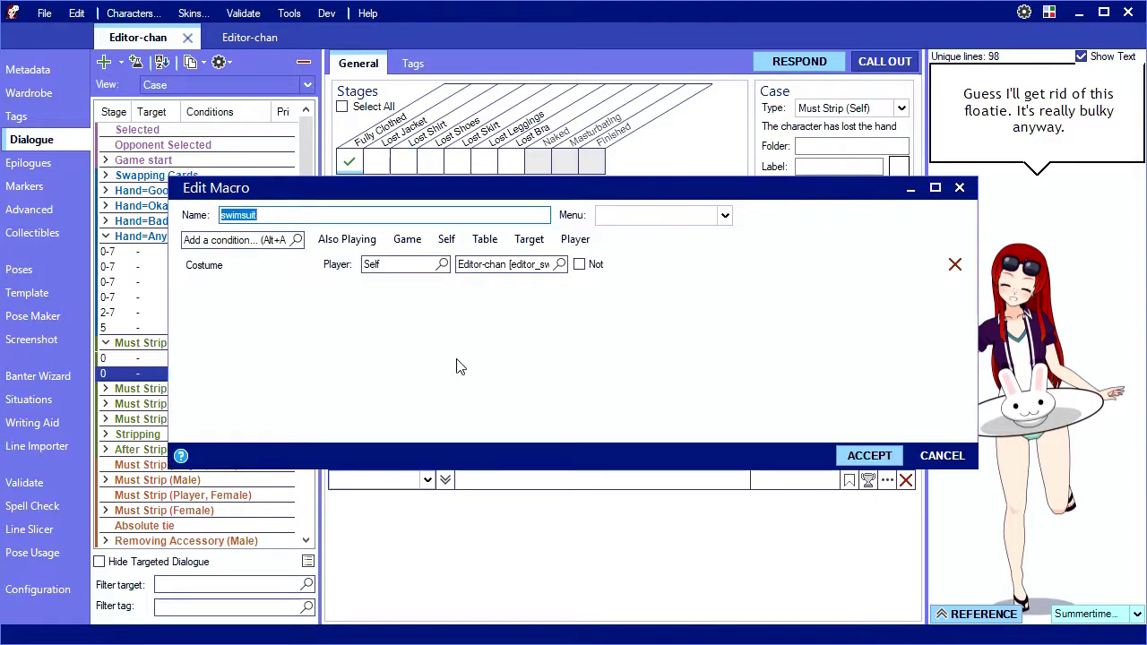
Step: Assign the macro to the Self menu, capitalize its name as Swimsuit, and save it
left_click(686, 218)
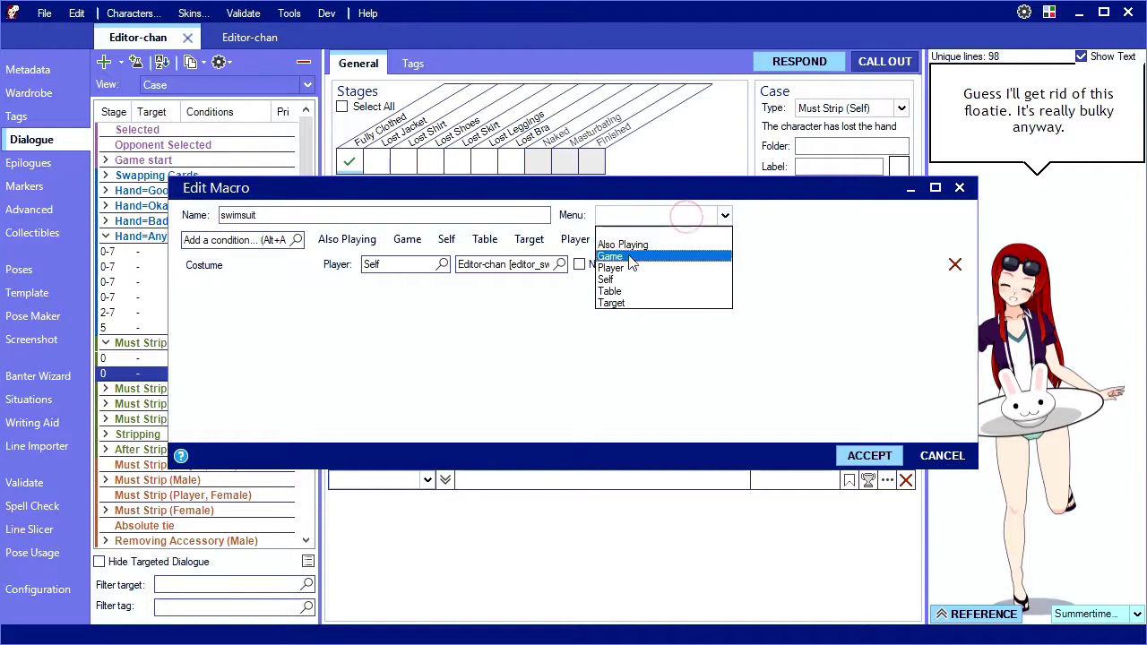
left_click(615, 280)
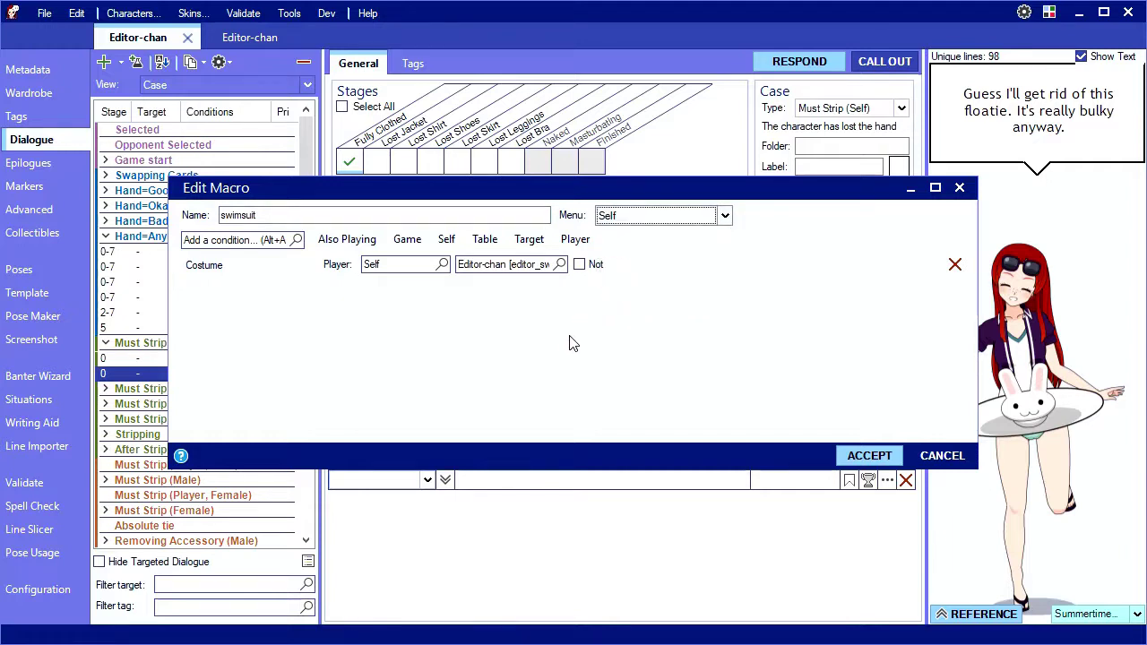
key("shift+Tab")
key("Home")
key("Delete")
type("S")
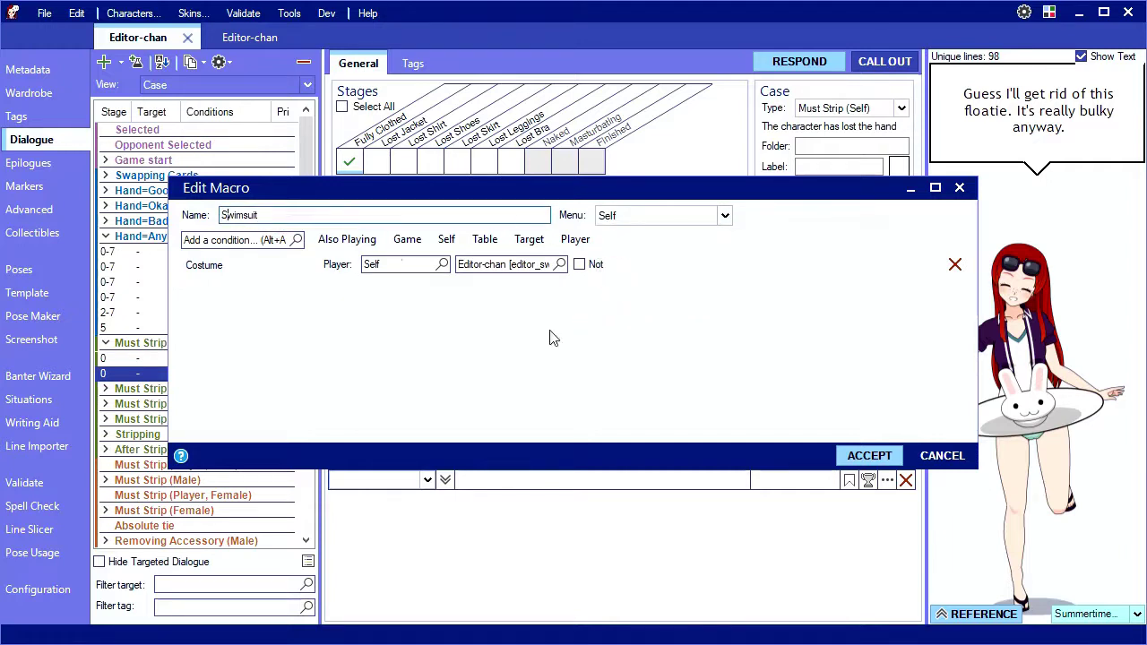
left_click(870, 455)
Step: Add another Must Strip (Self) case for the Lost Jacket stage and give its first line the mad image
left_click(103, 61)
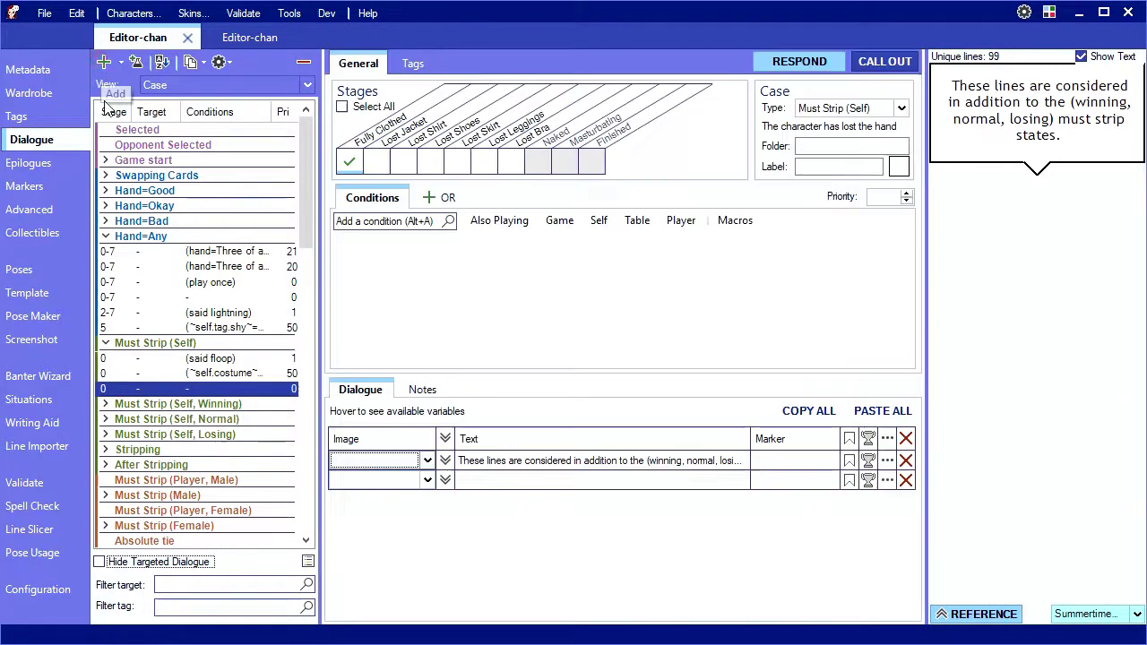
left_click(376, 162)
left_click(386, 461)
left_click(358, 511)
Step: Write "Now I have to lose my jacket too?" as the line's text and apply the Swimsuit macro to the case
type("Now I have to lose my jacket too?")
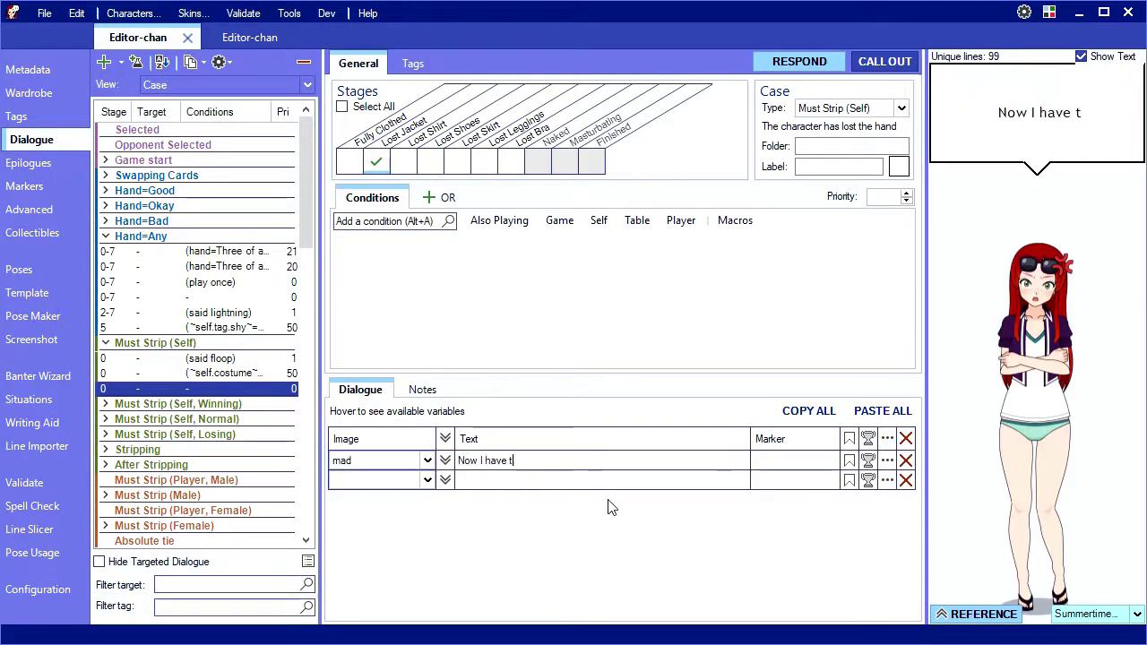
left_click(598, 220)
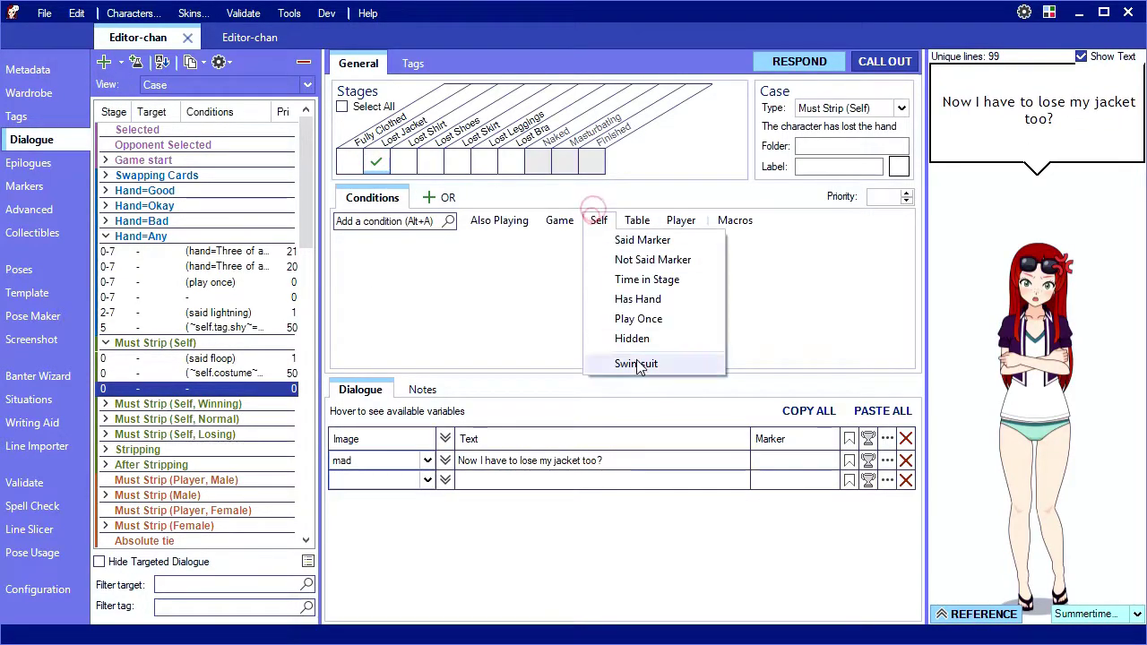
left_click(638, 362)
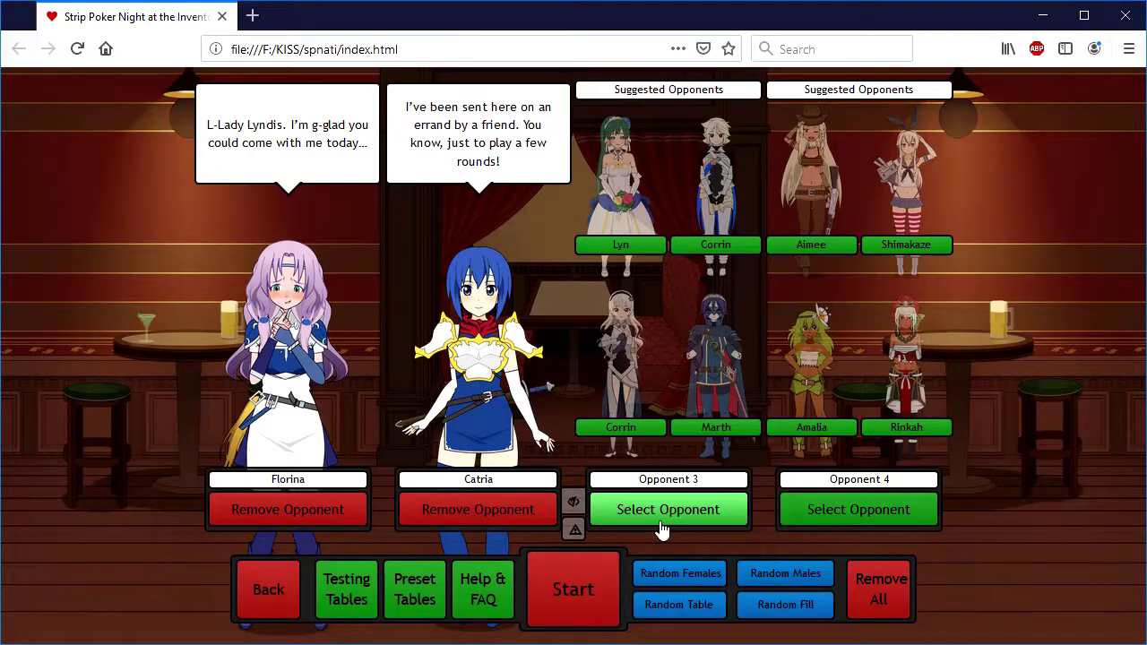
Step: In the game in the browser, choose Editor-chan for the Opponent 3 slot and set her skin to Summertime Edit
left_click(661, 509)
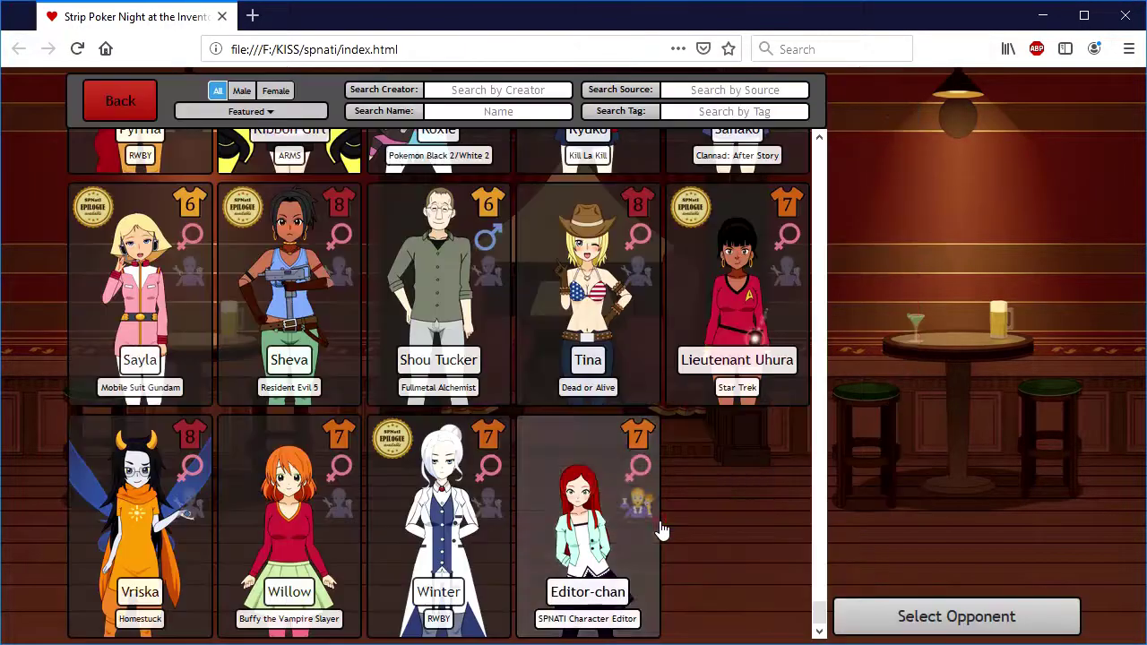
left_click(584, 512)
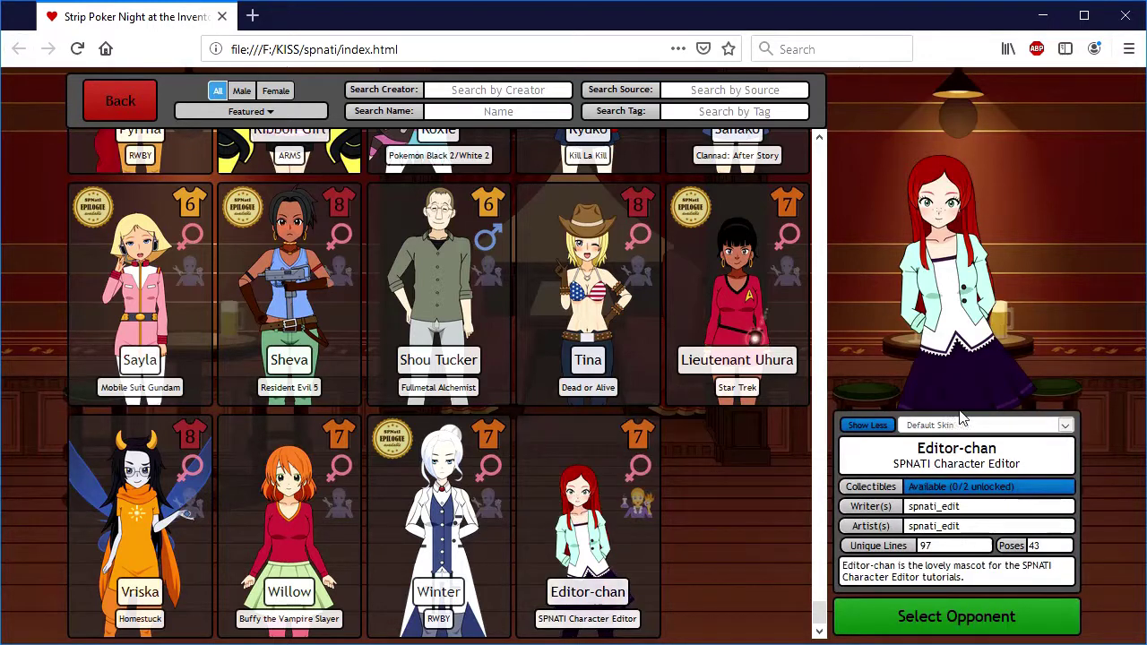
left_click(1065, 426)
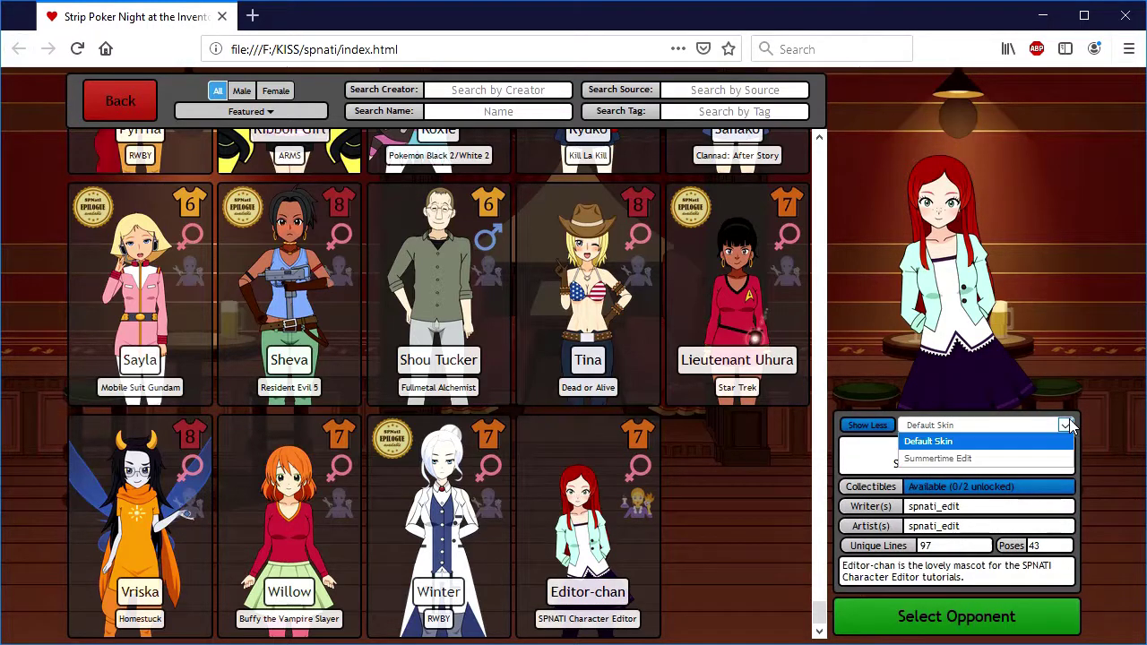
left_click(942, 460)
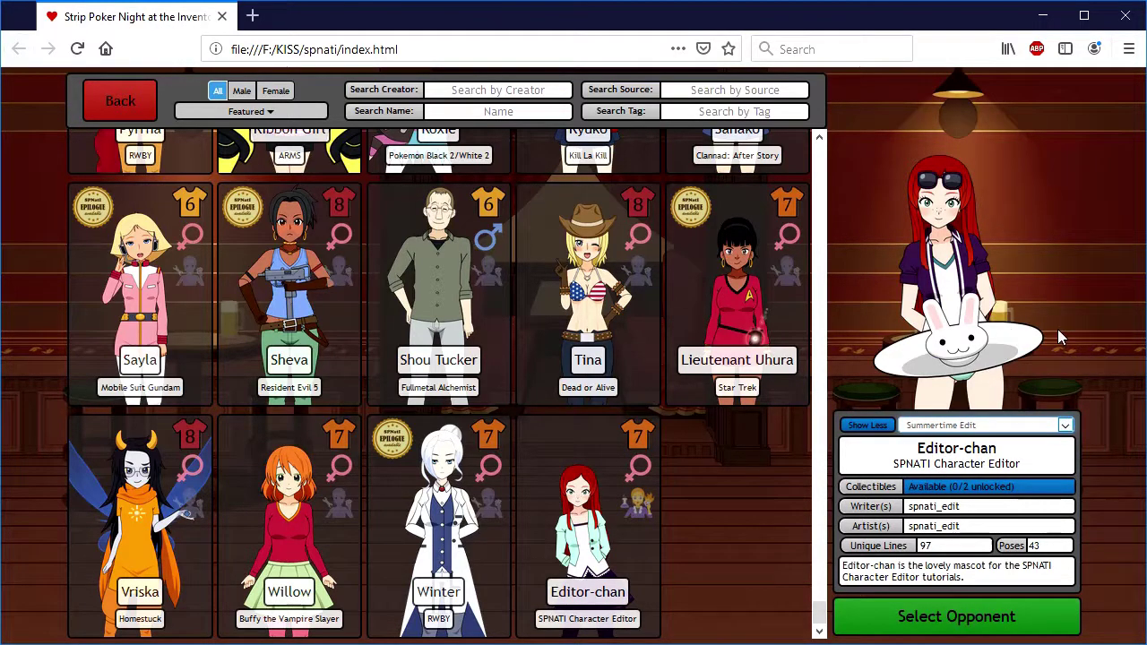